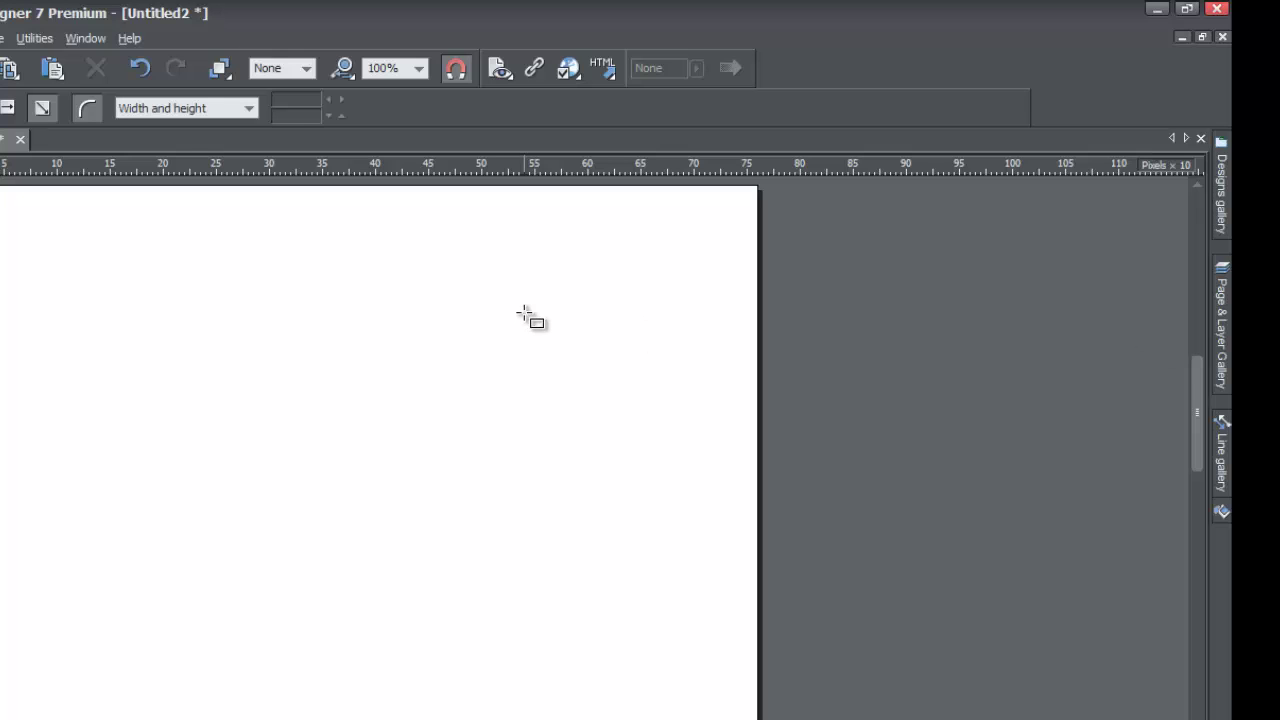
click(35, 40)
mouse_move(59, 59)
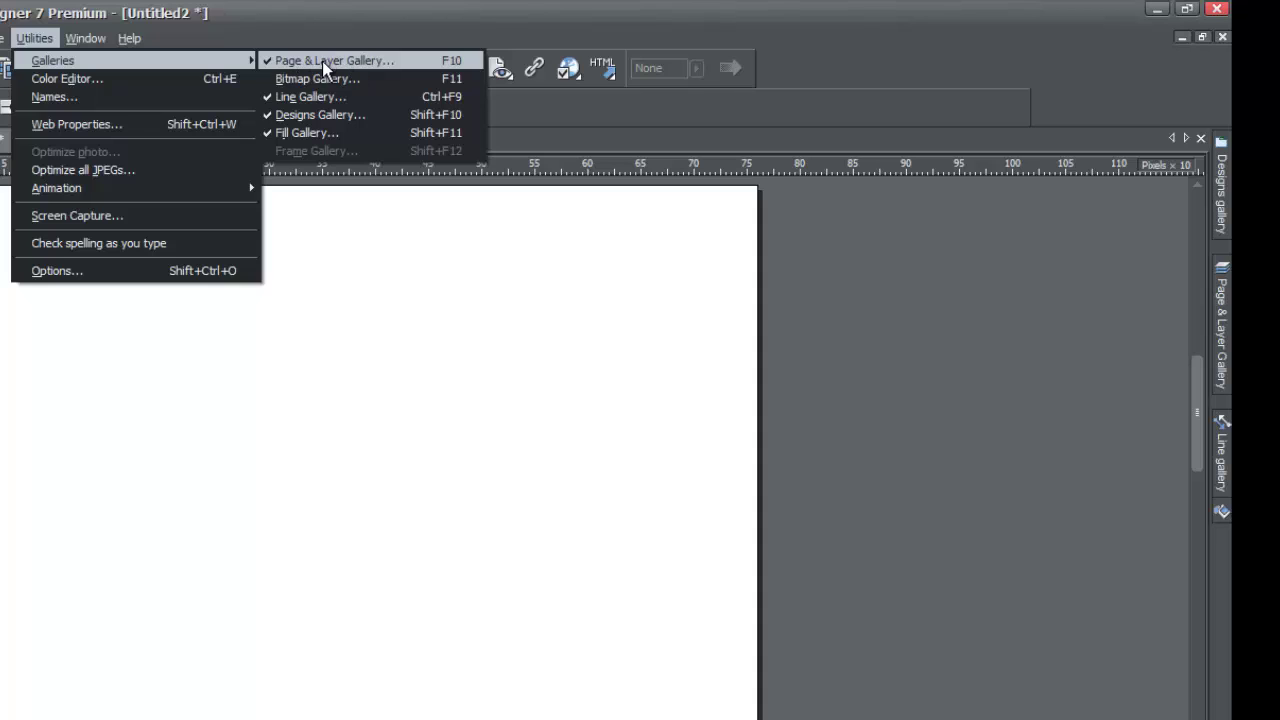
click(521, 332)
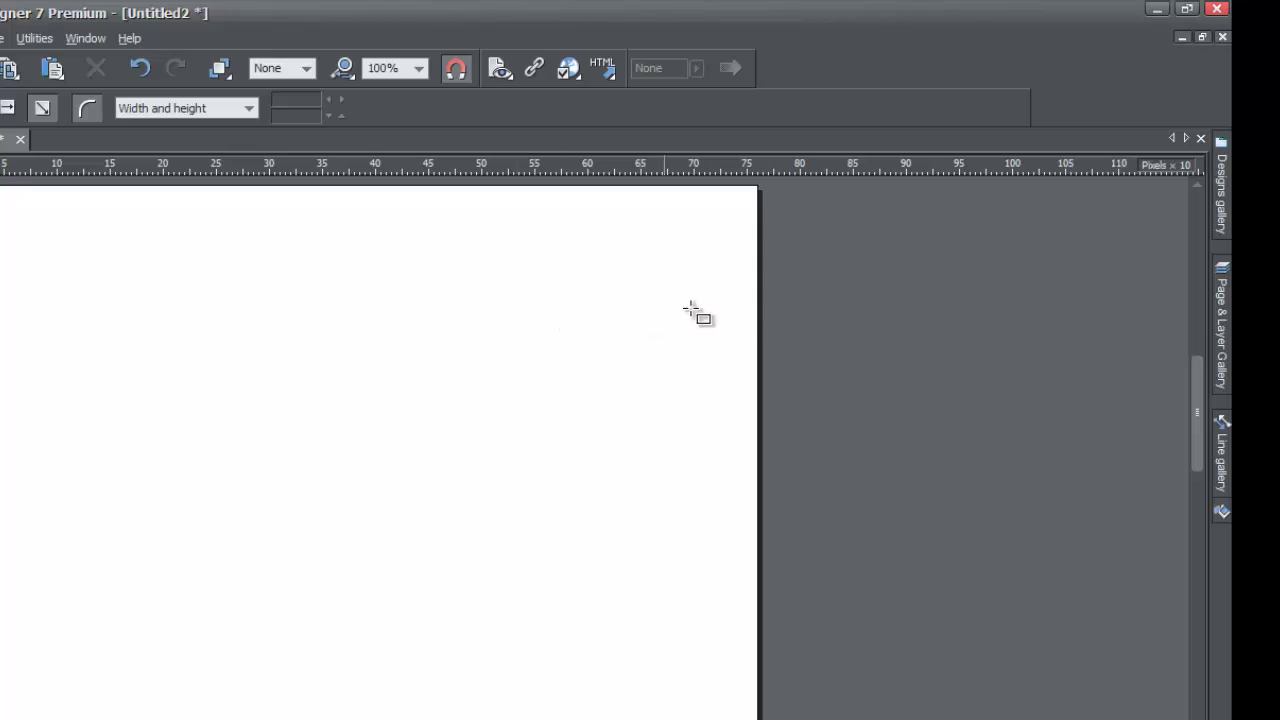
- Open the Page & Layer Gallery, make MouseOff the current layer and pin the gallery open
click(1225, 326)
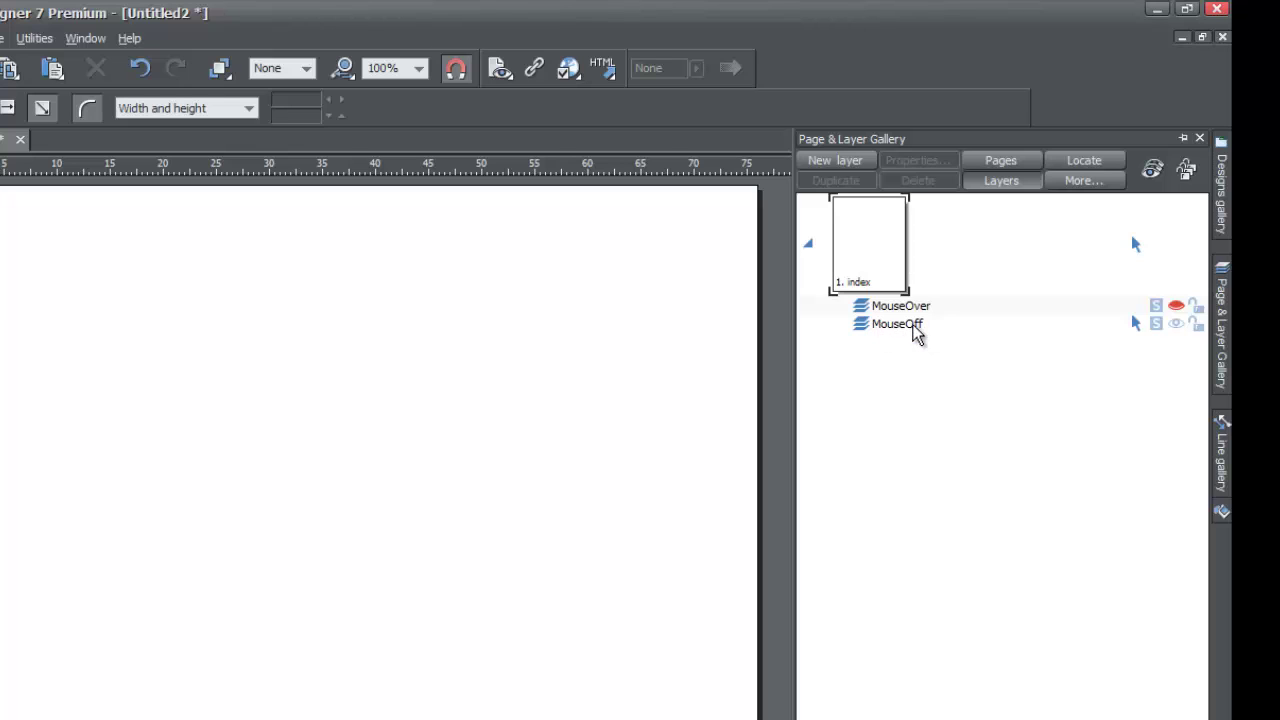
click(916, 334)
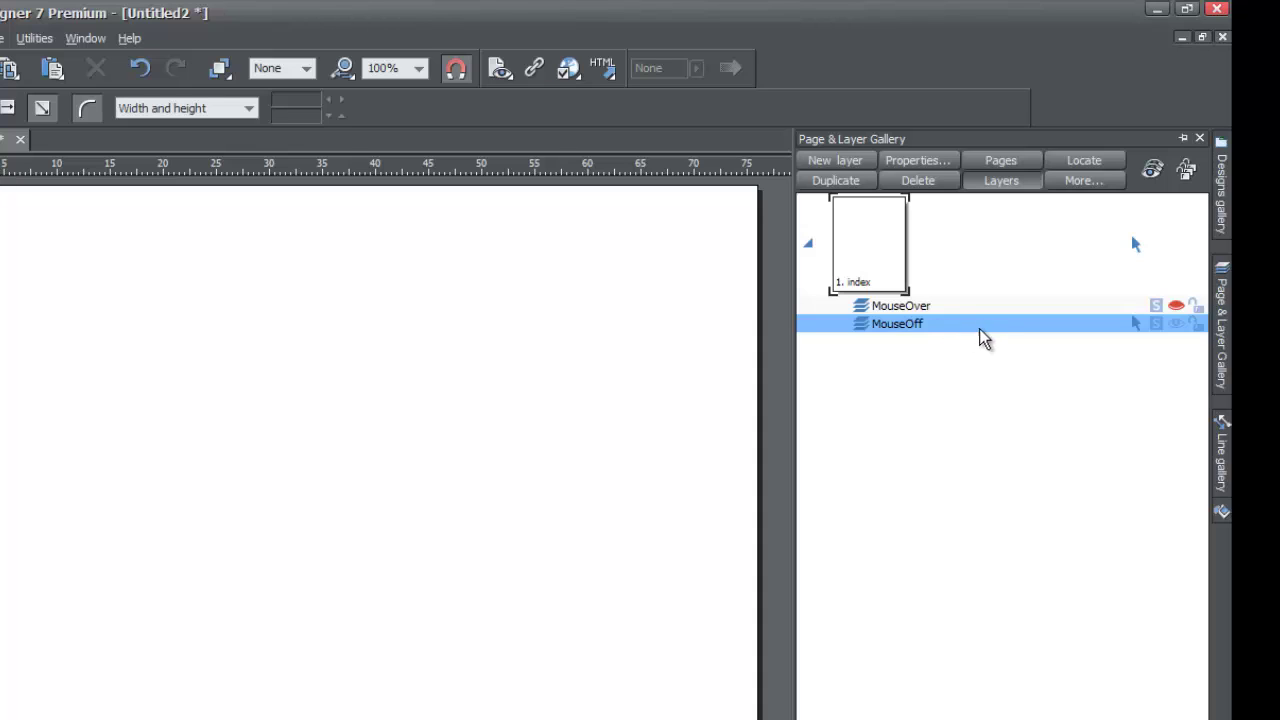
click(930, 307)
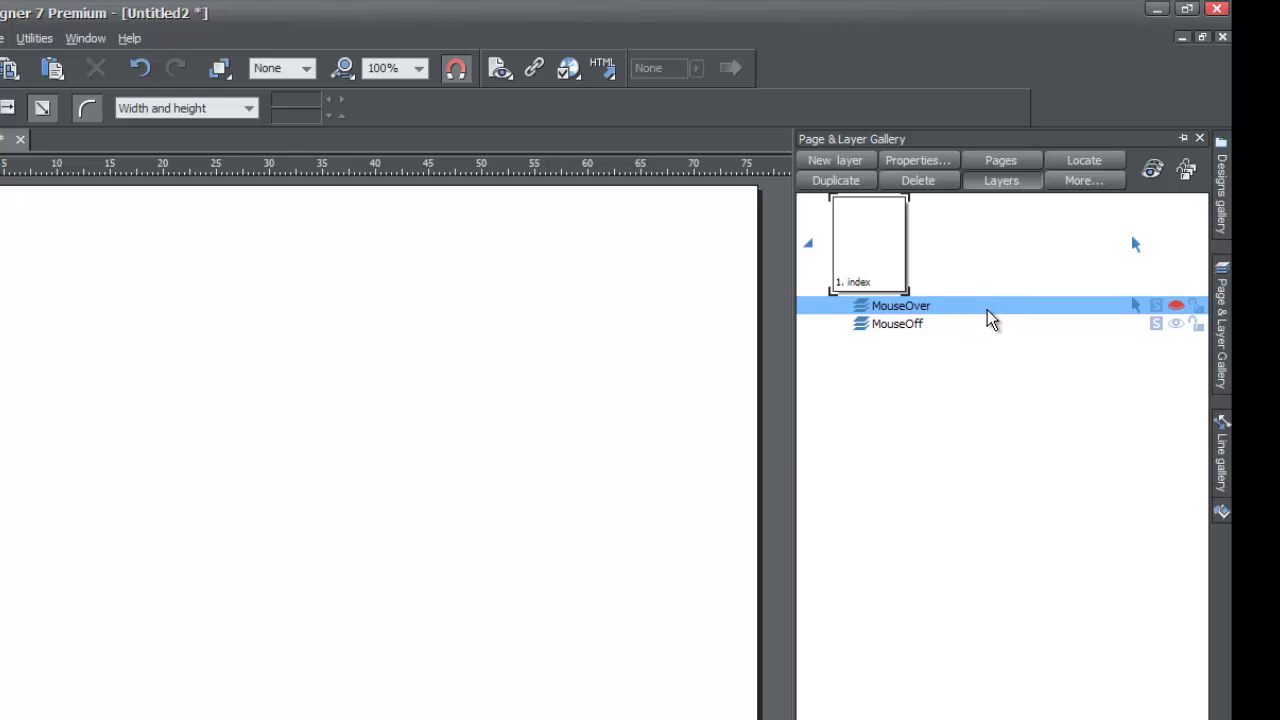
click(937, 333)
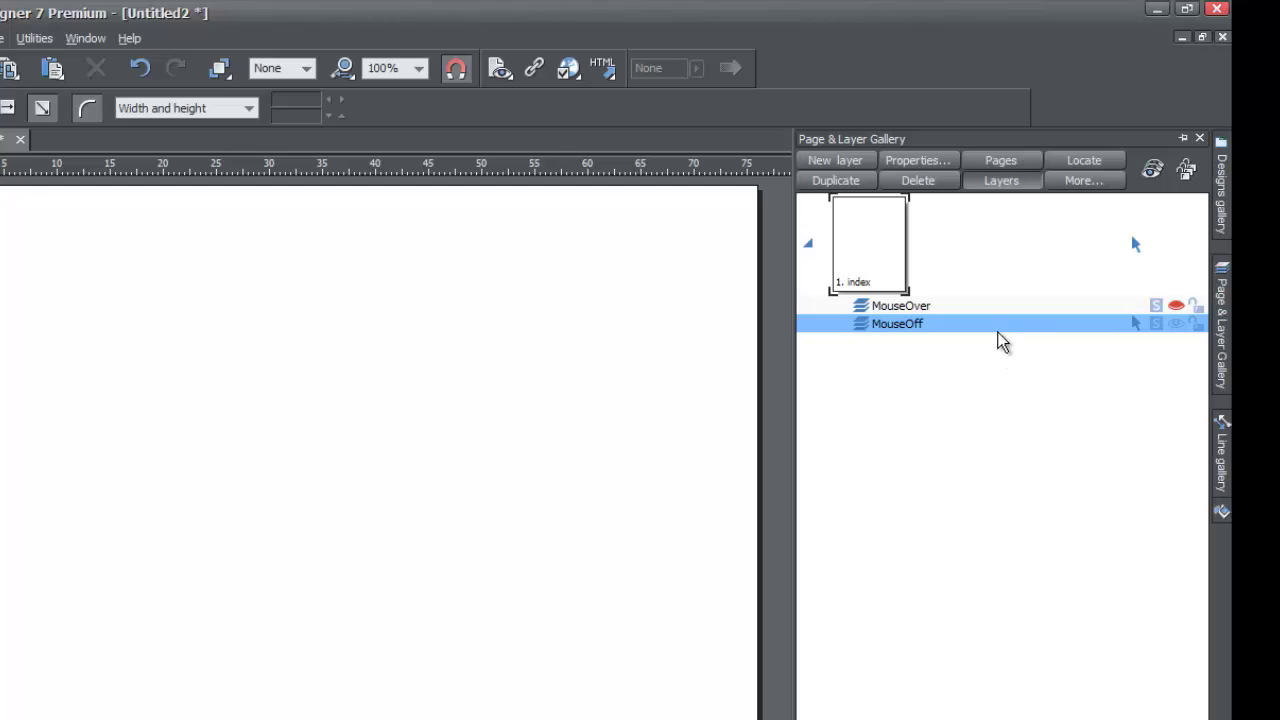
click(1183, 140)
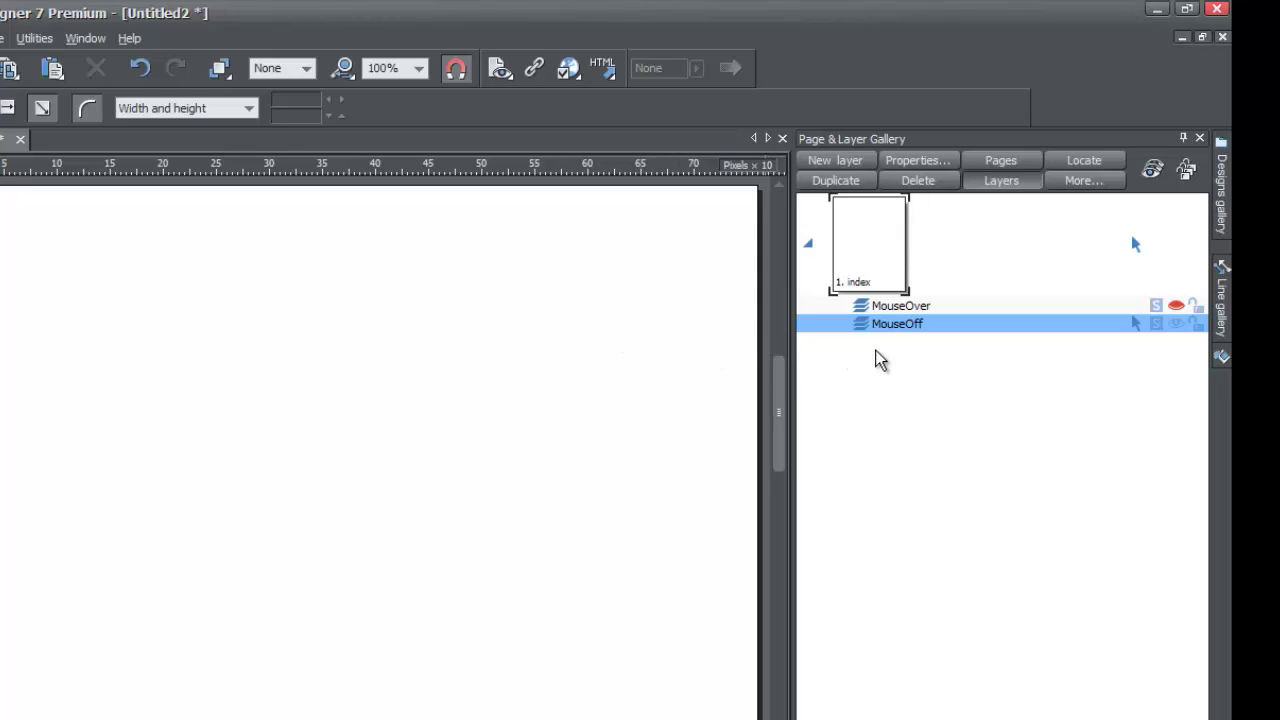
mouse_move(867, 337)
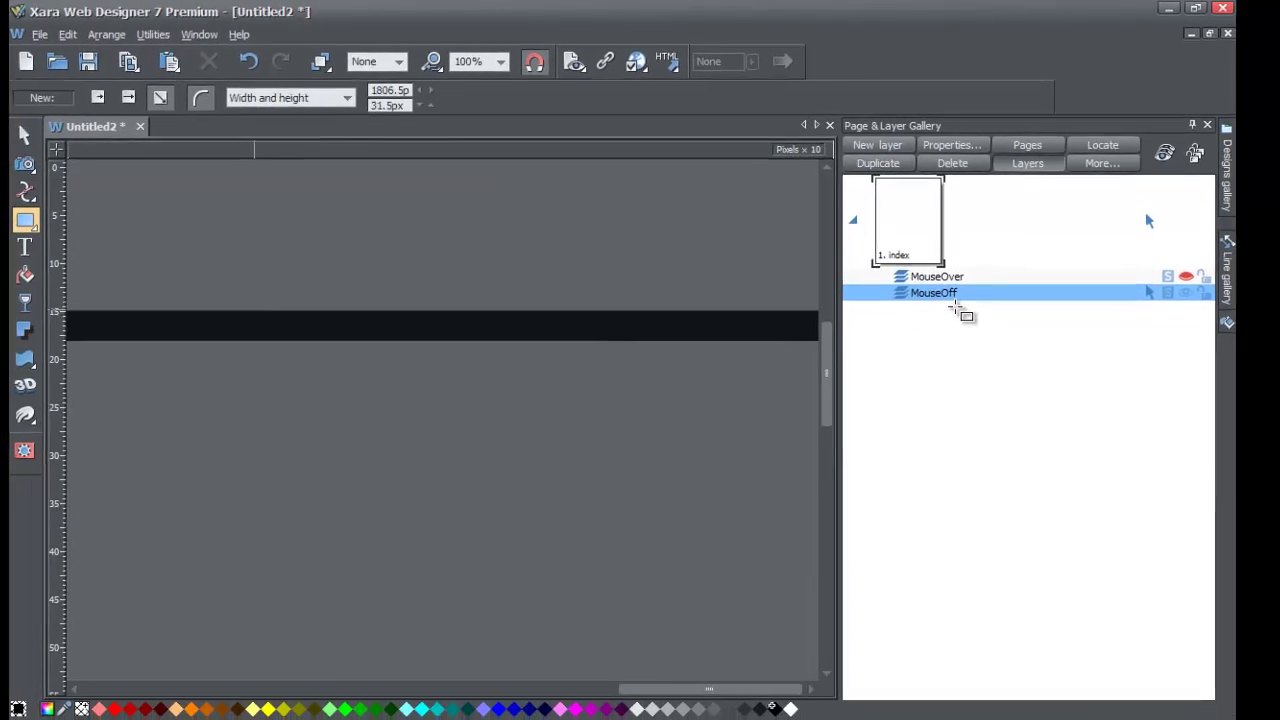
drag(777, 347, 686, 328)
key(ctrl+z)
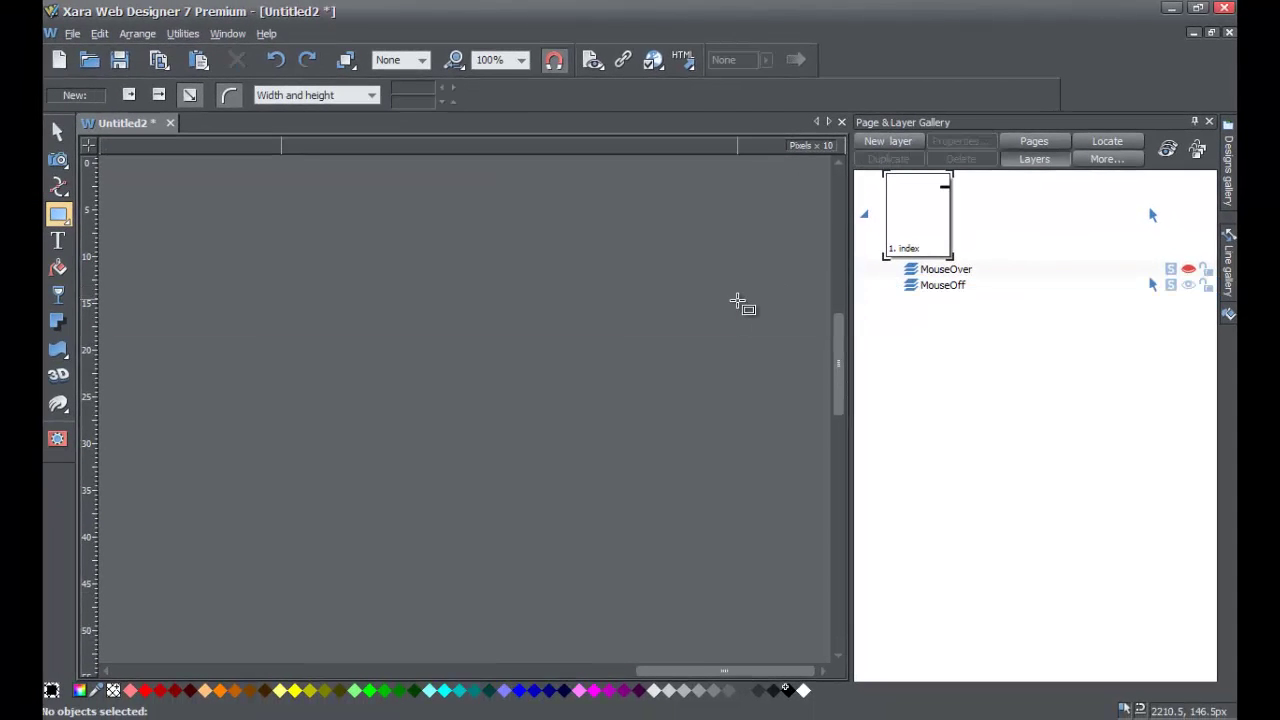
- Draw three separate rounded rectangles on the MouseOff layer, about 105 × 123 px, 130 × 94 px and 177 × 142 px
drag(714, 674, 361, 640)
click(955, 285)
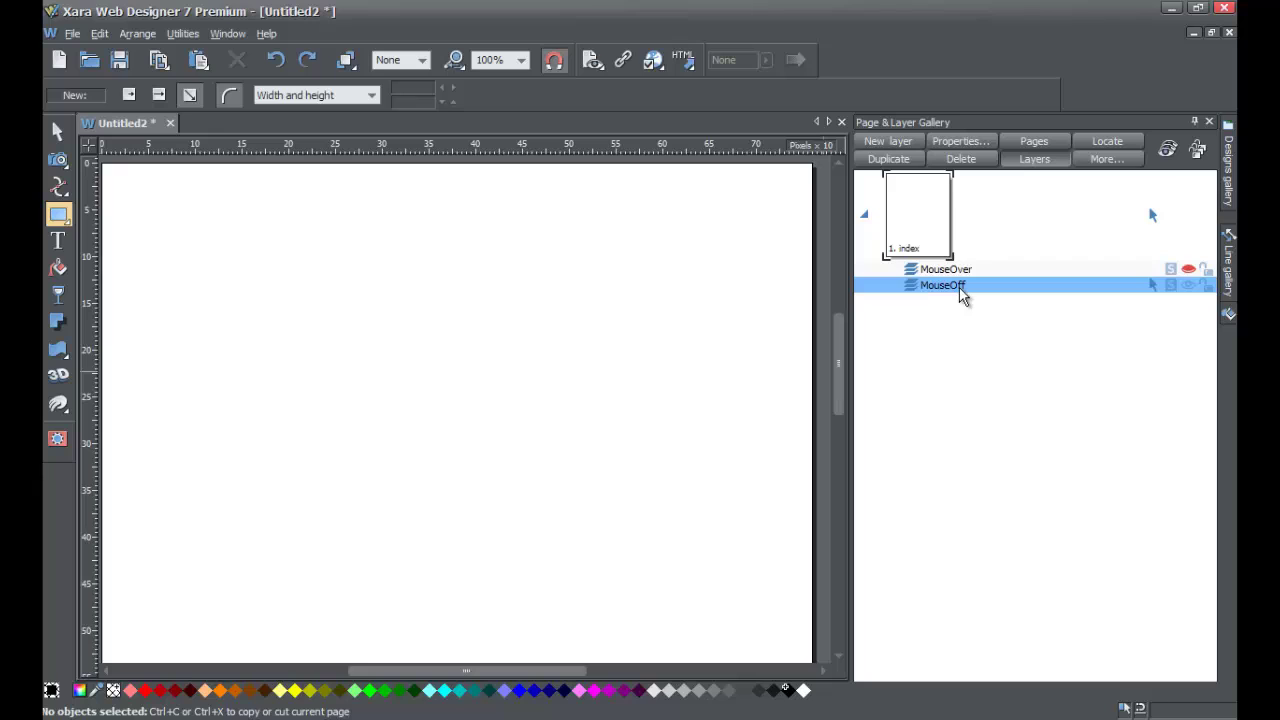
mouse_move(57, 223)
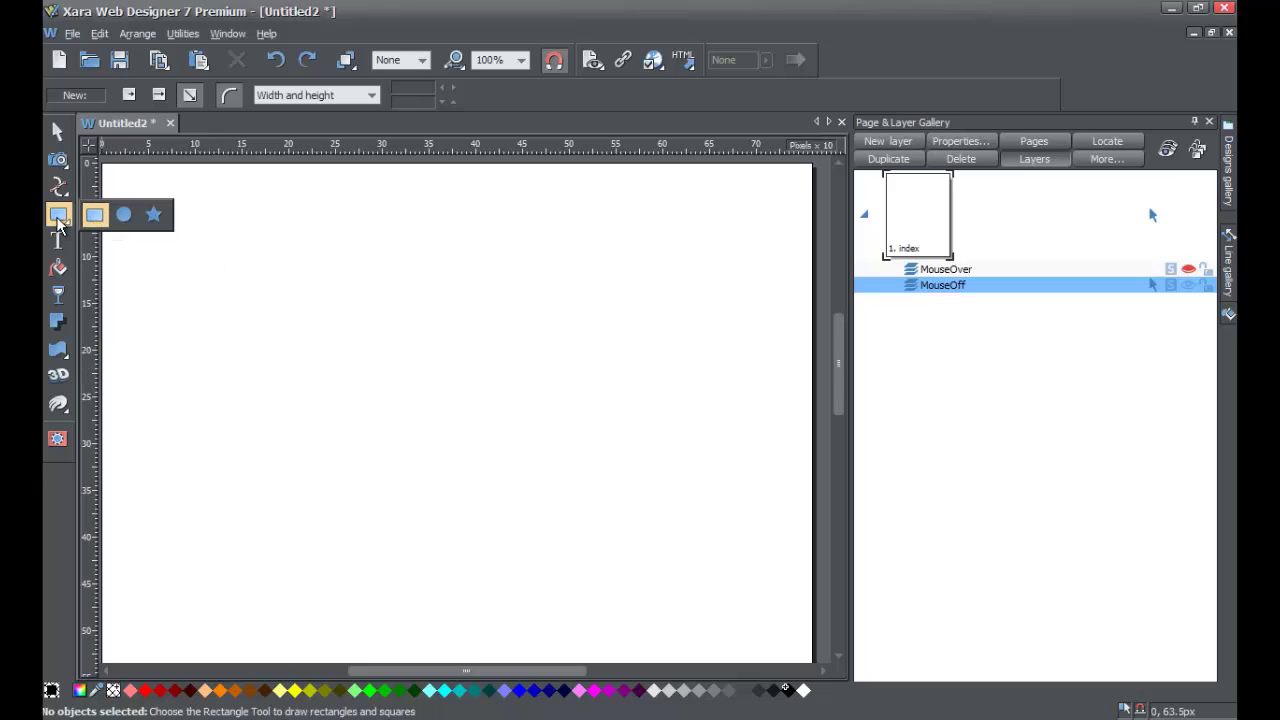
click(94, 214)
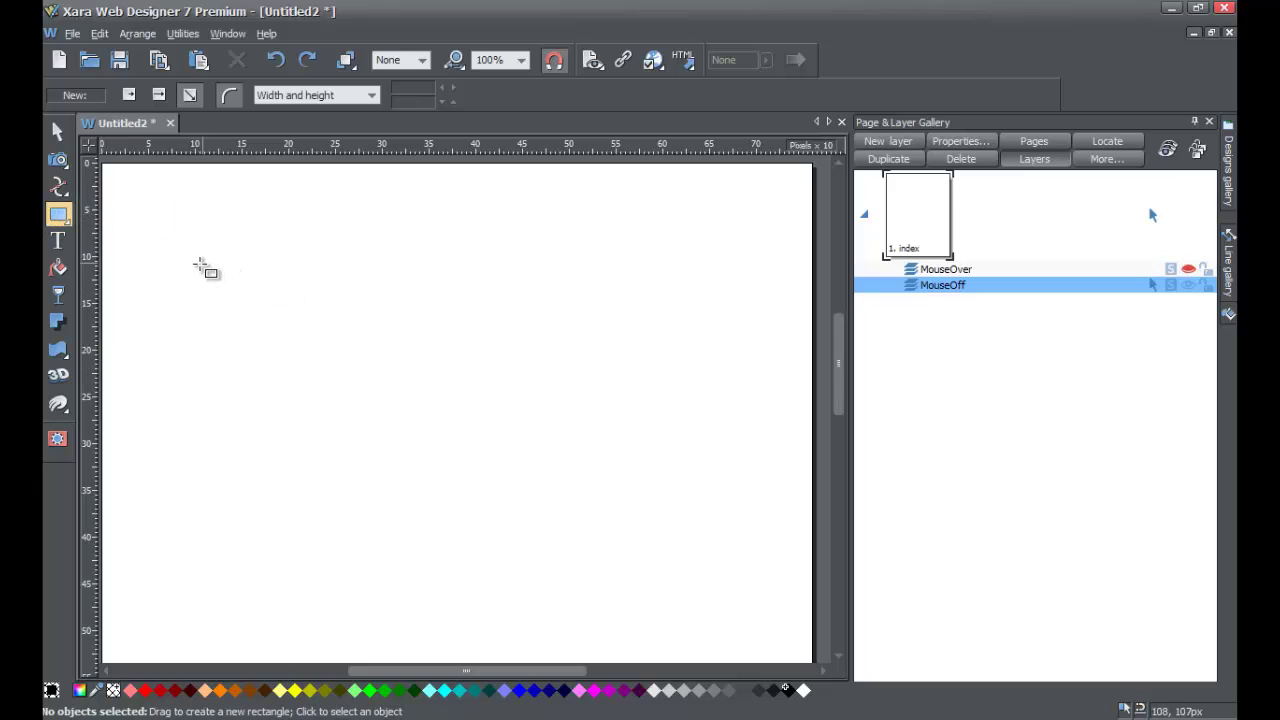
drag(199, 263, 298, 378)
drag(322, 423, 444, 511)
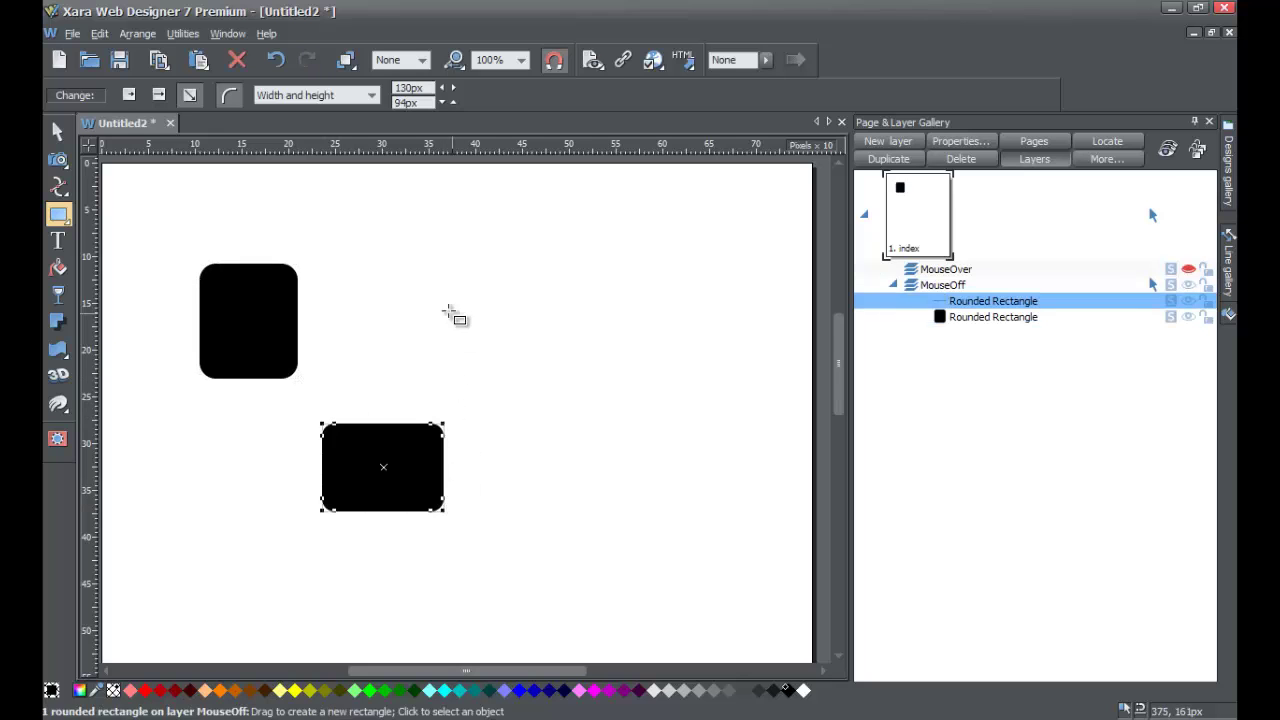
drag(441, 301, 607, 433)
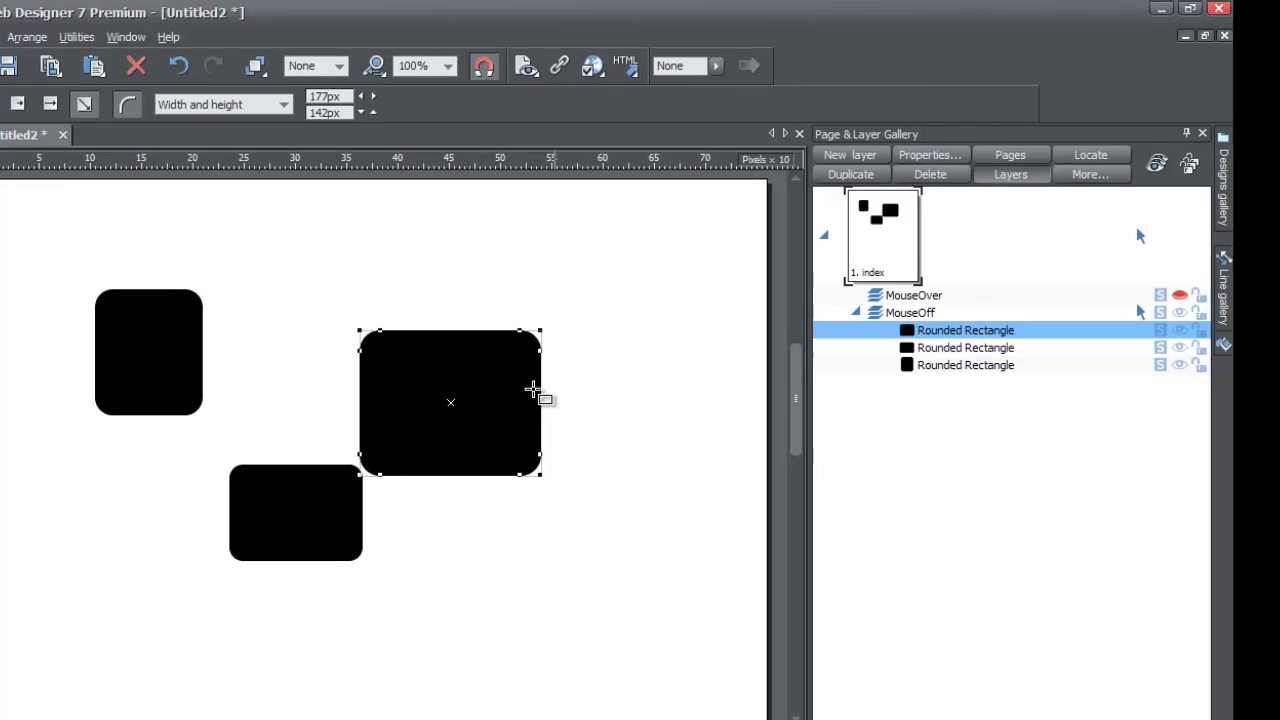
- Preview the rectangles' thumbnails under MouseOff, then collapse and re-expand that layer's object list
mouse_move(910, 376)
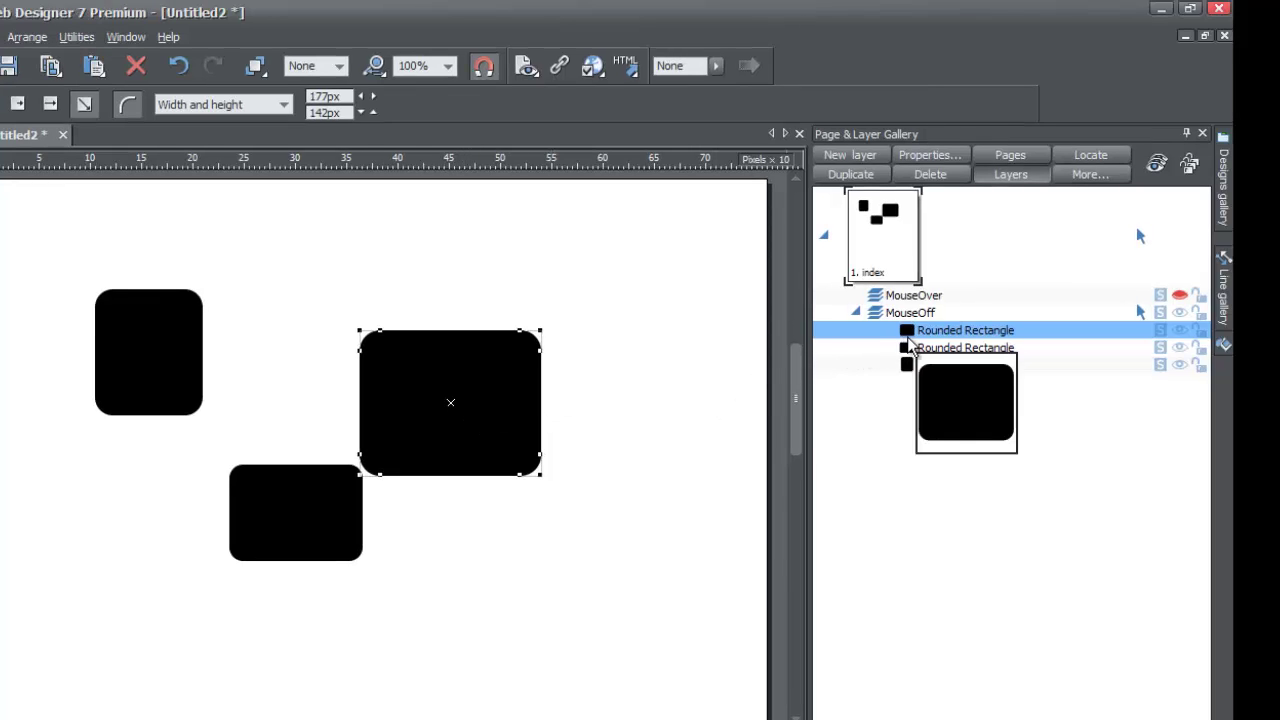
mouse_move(915, 340)
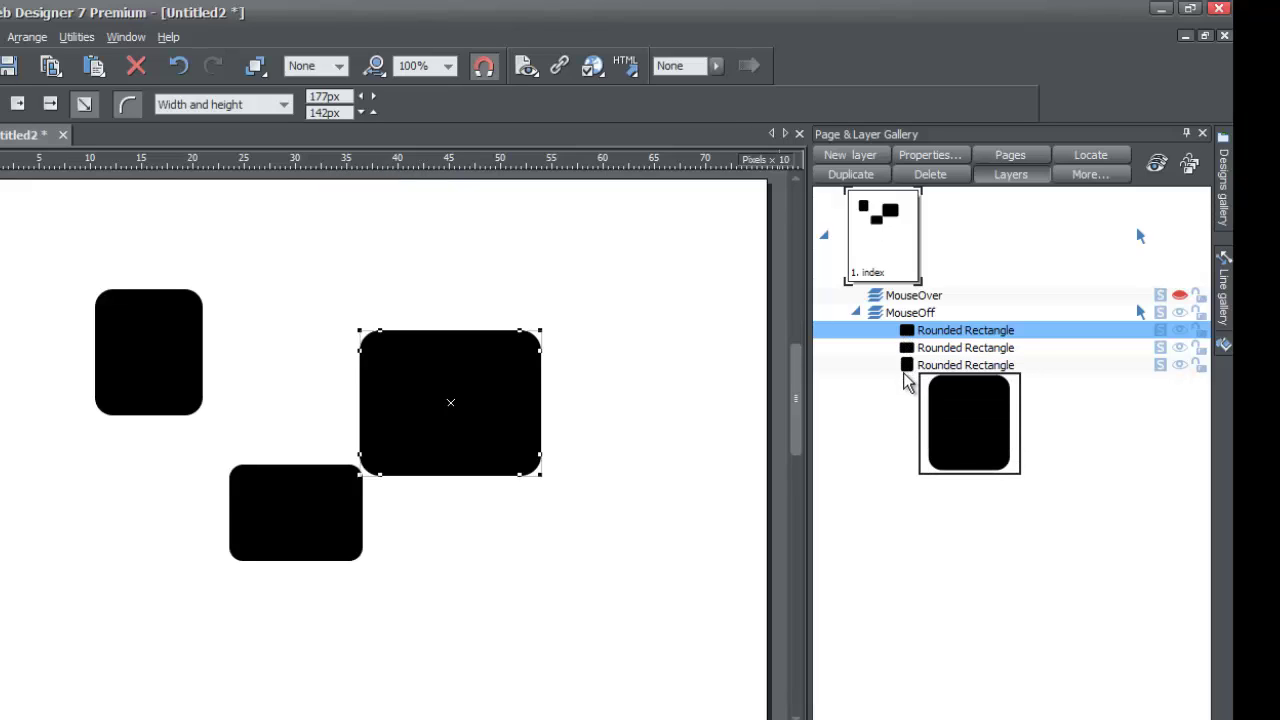
click(855, 312)
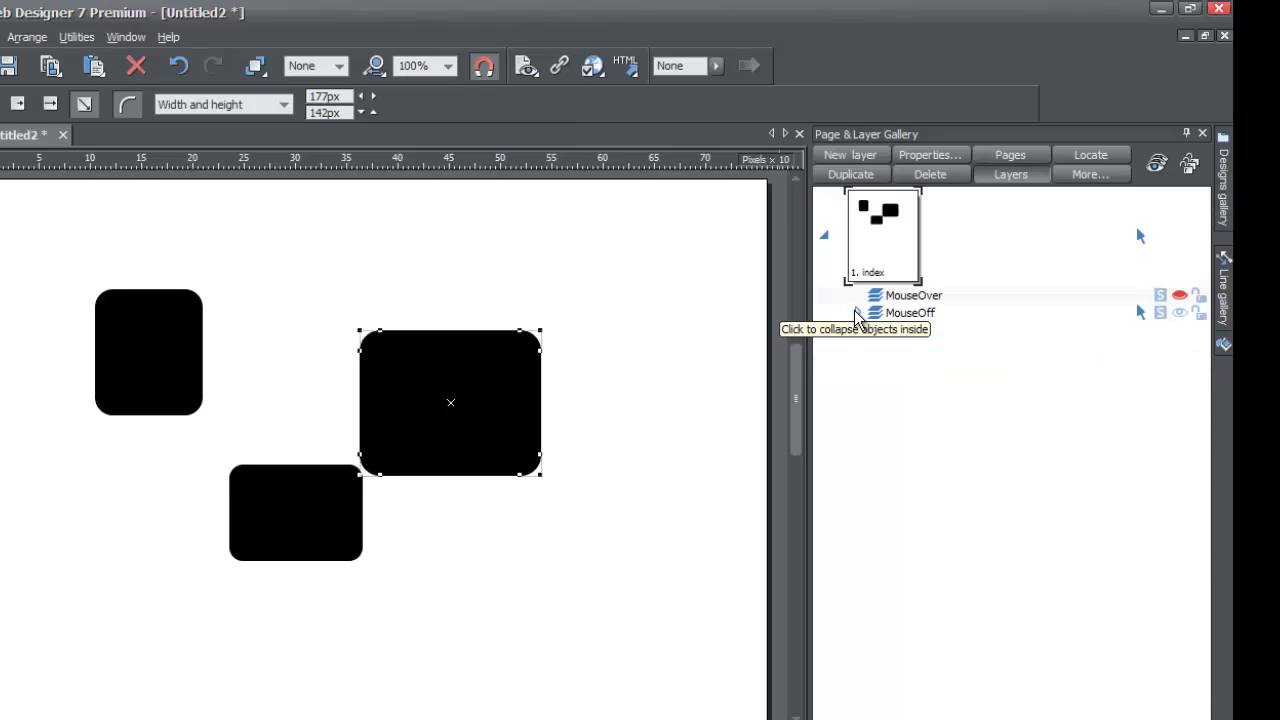
mouse_move(875, 314)
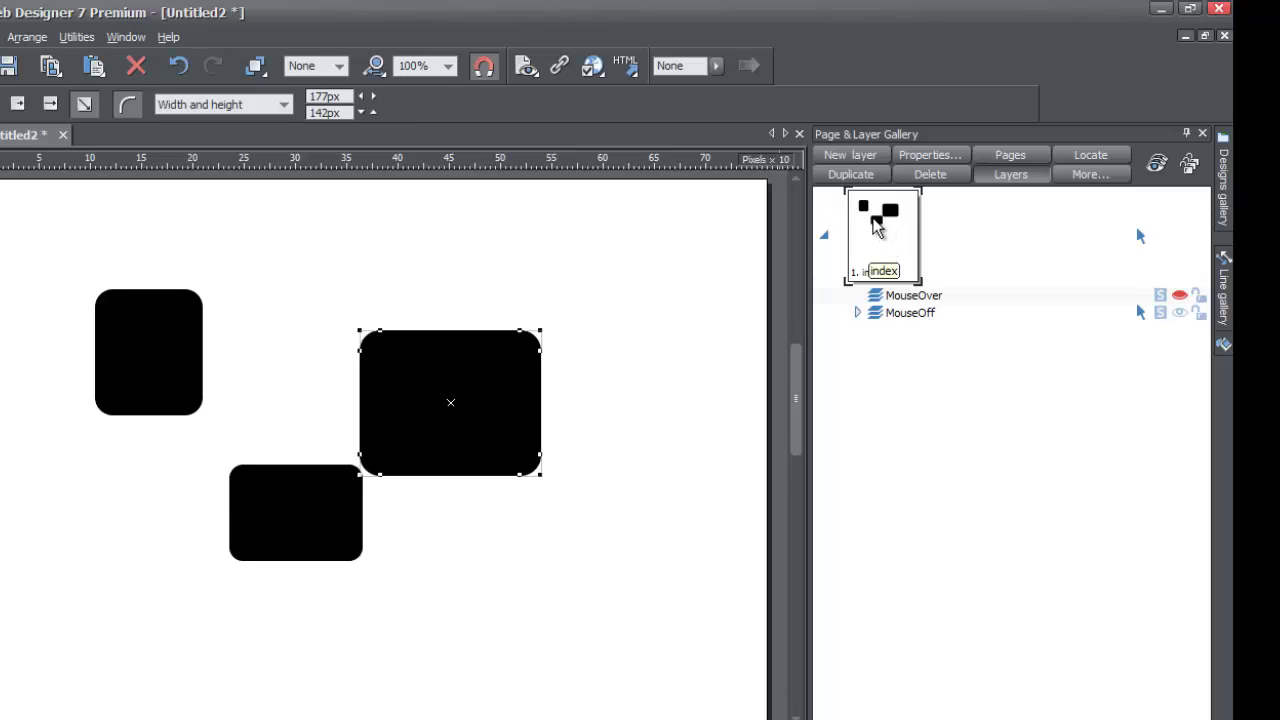
click(857, 312)
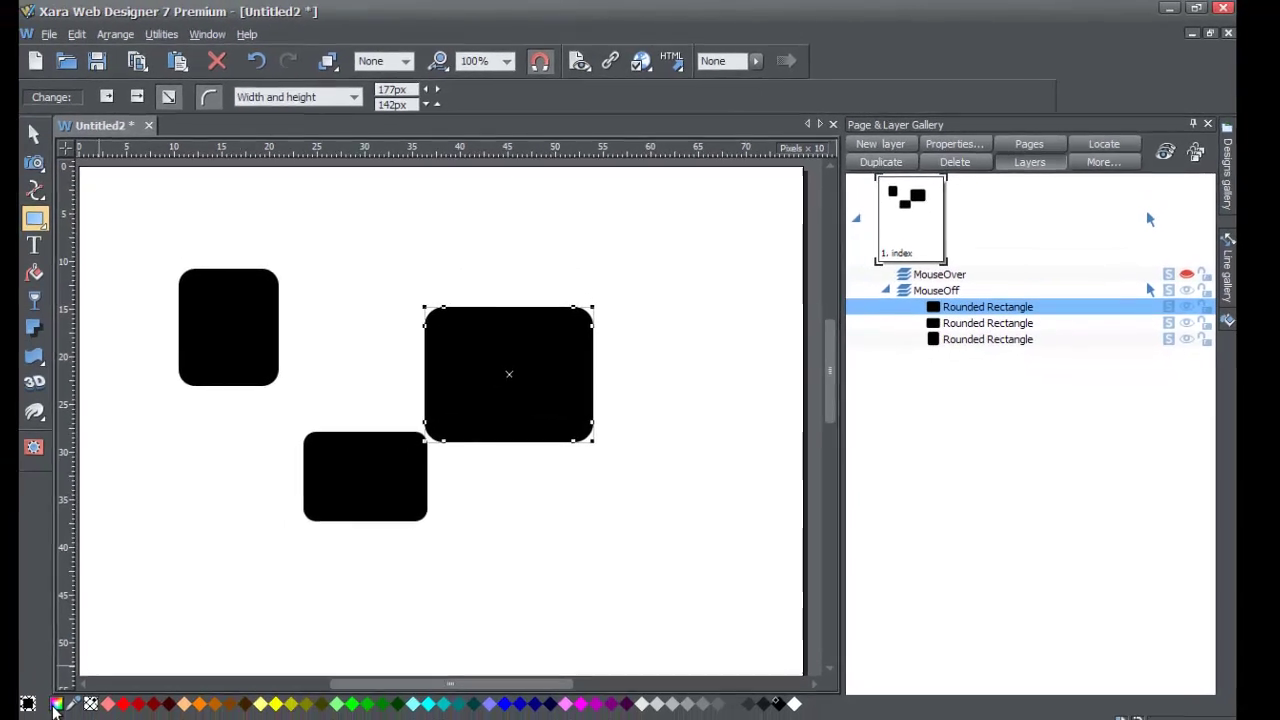
- Fill the largest rectangle with red ce1919 and the 105 × 123 px rectangle with green 6dc11b
click(55, 704)
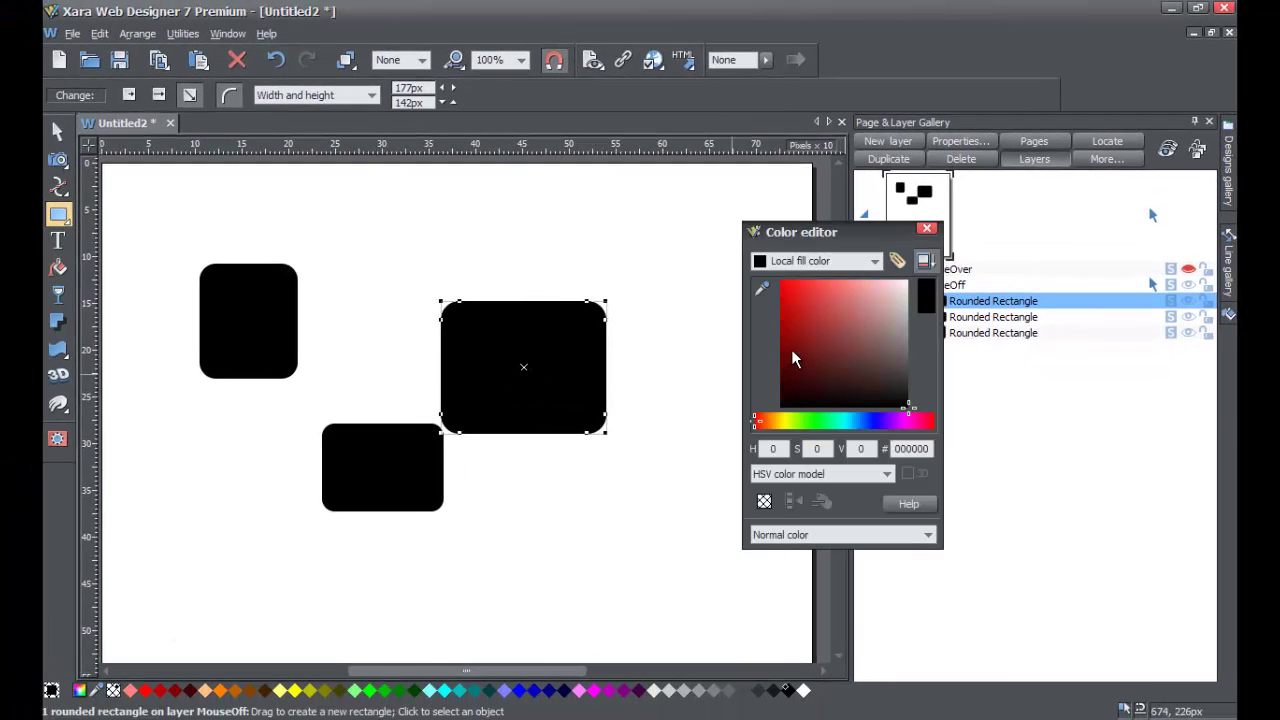
click(794, 301)
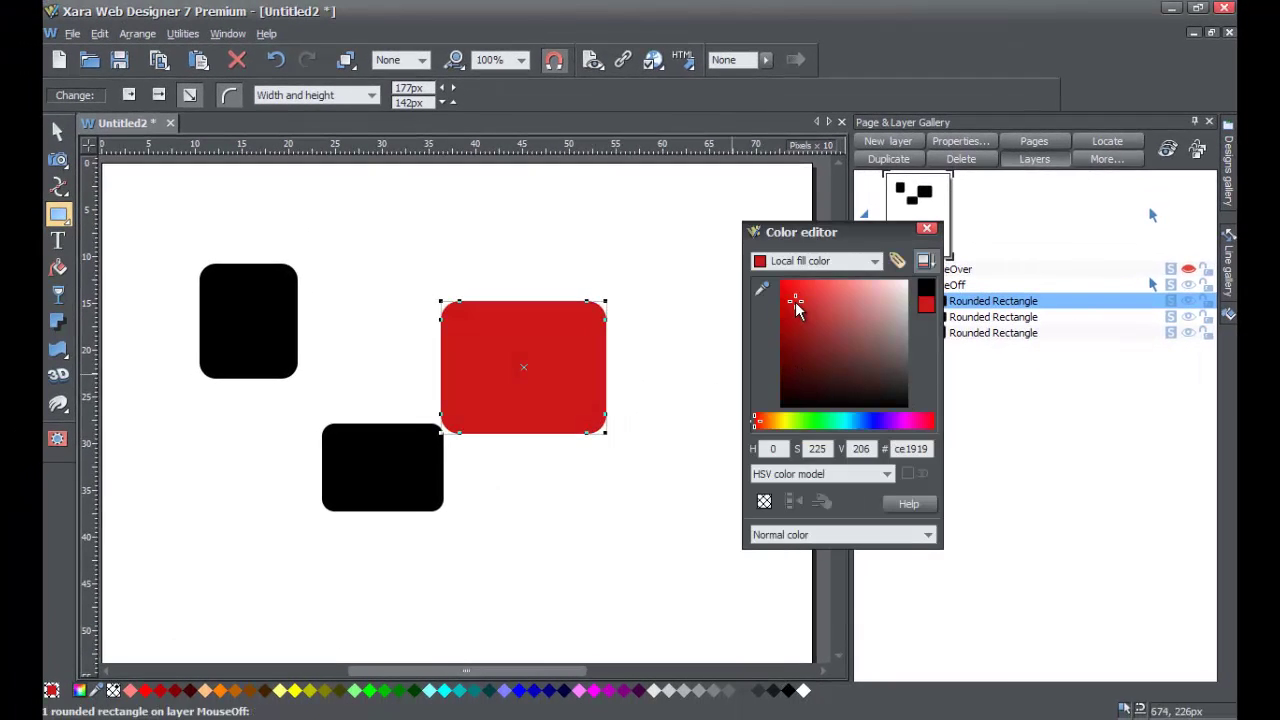
click(213, 350)
drag(768, 421, 800, 422)
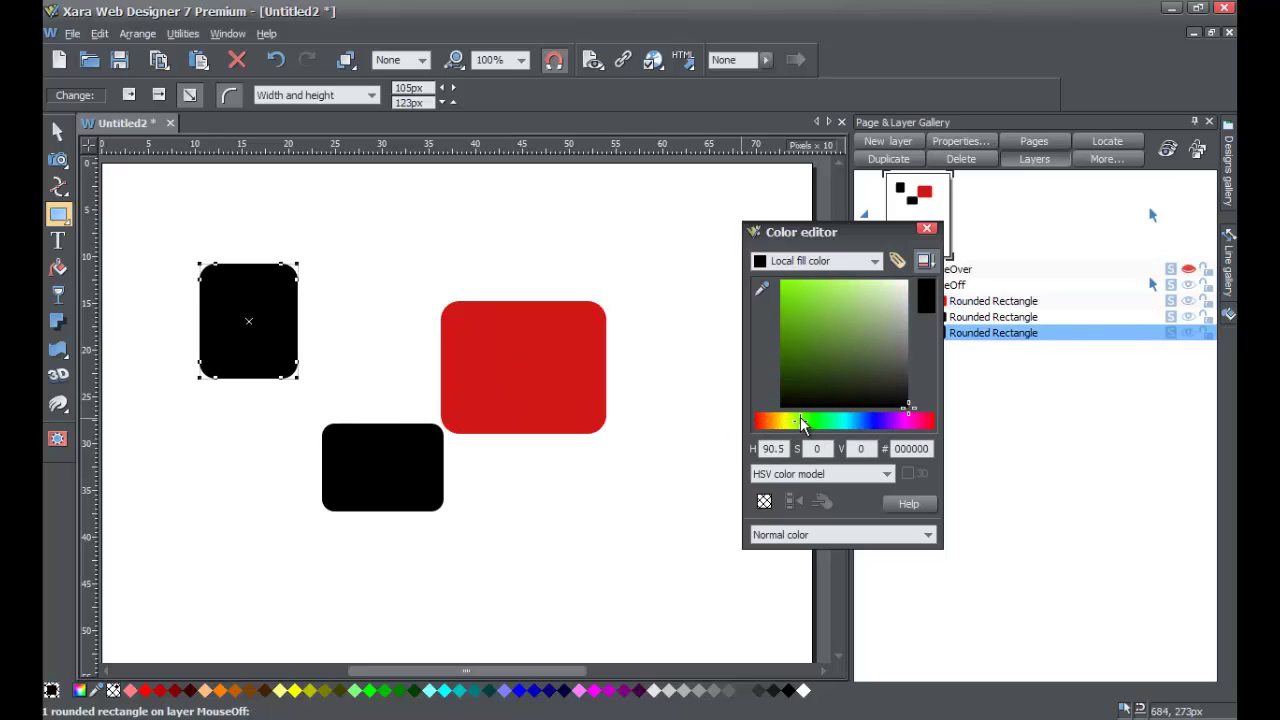
click(799, 309)
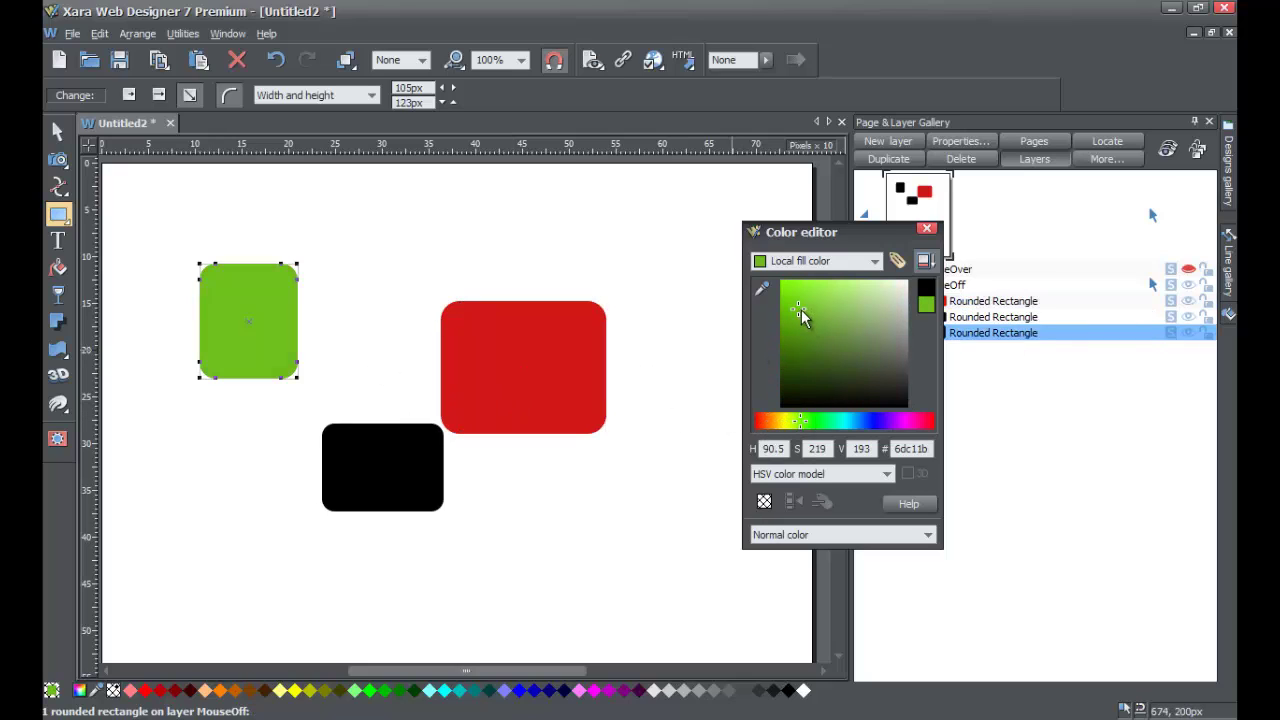
click(926, 229)
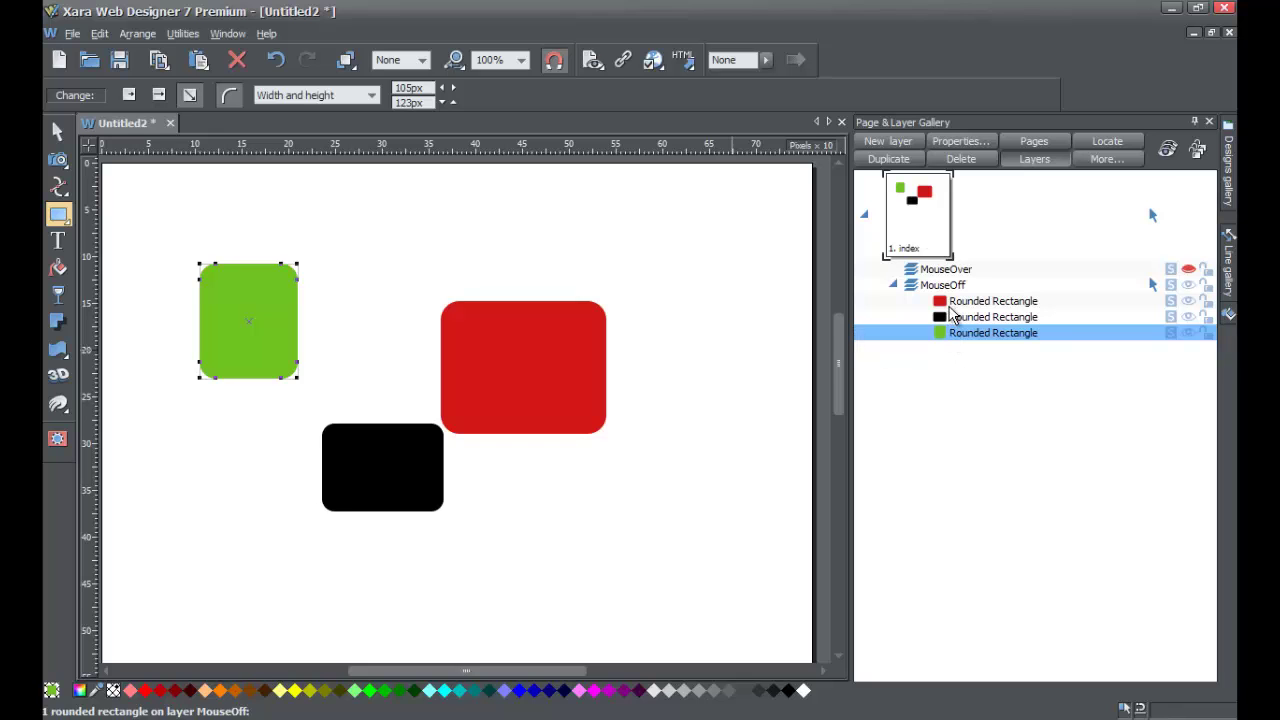
- Select the red, black and green rectangles in turn from the MouseOff object list to match each entry to its shape
mouse_move(946, 333)
click(953, 320)
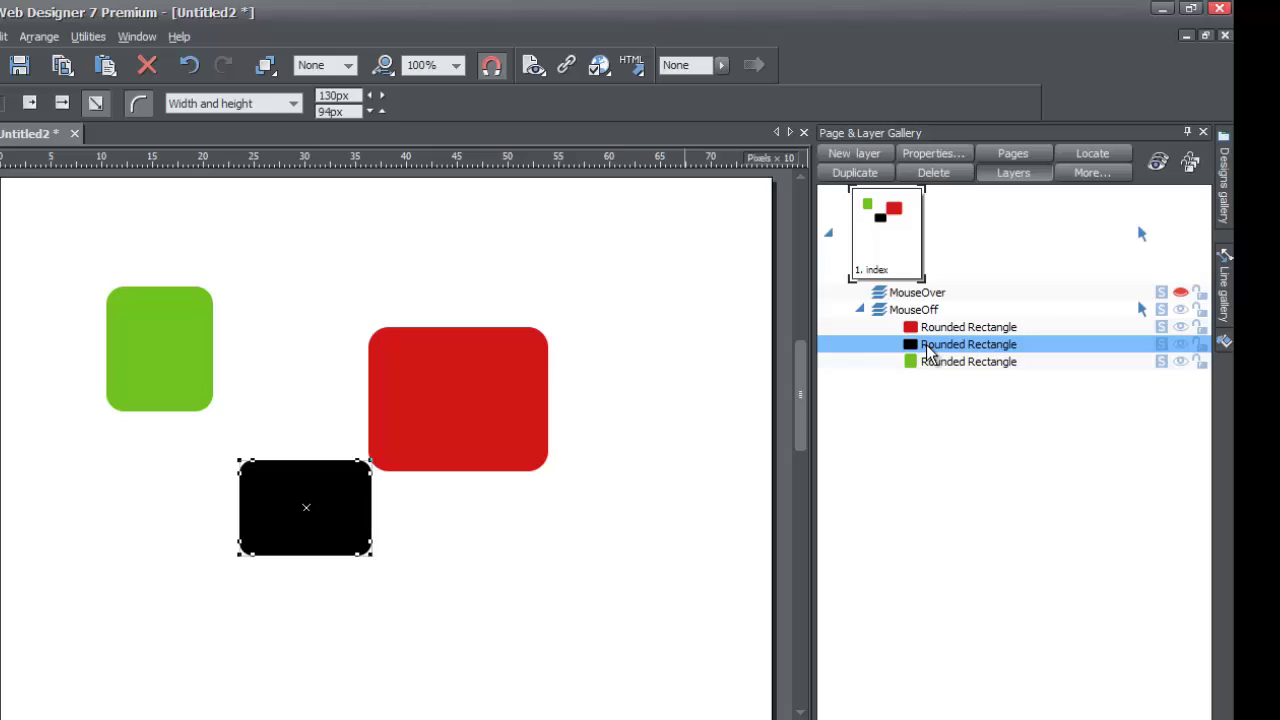
click(948, 330)
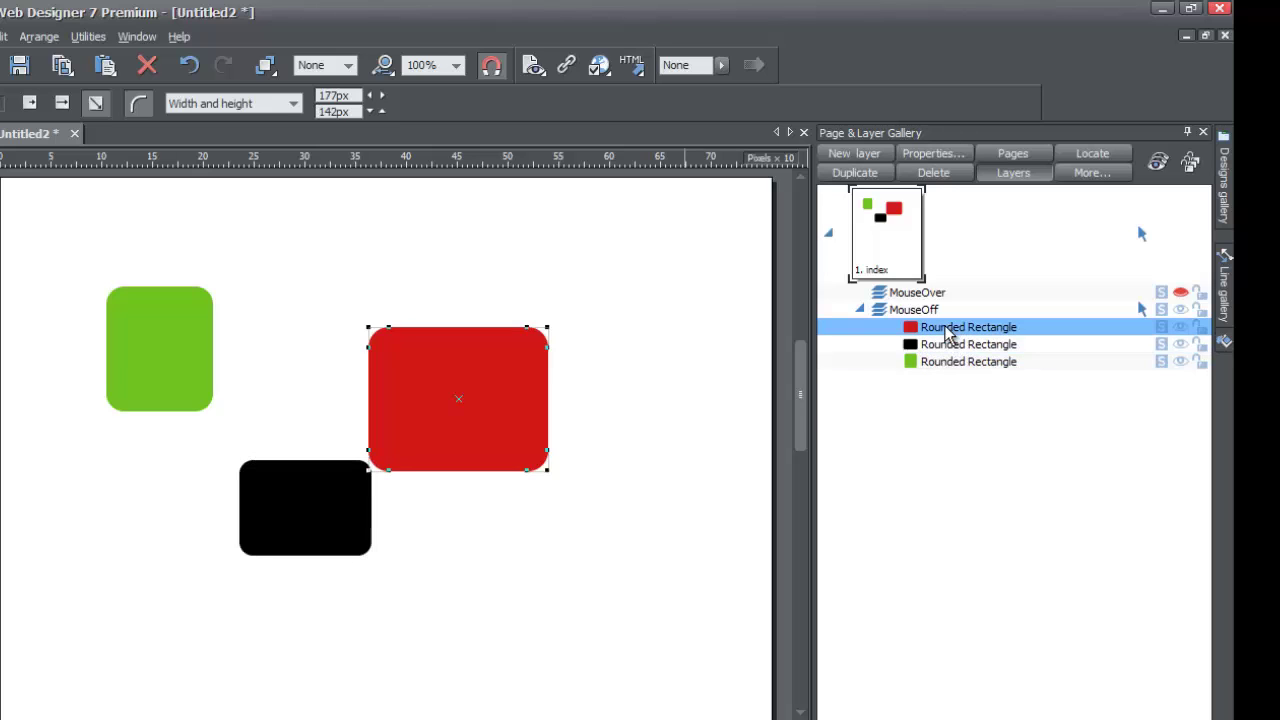
click(943, 350)
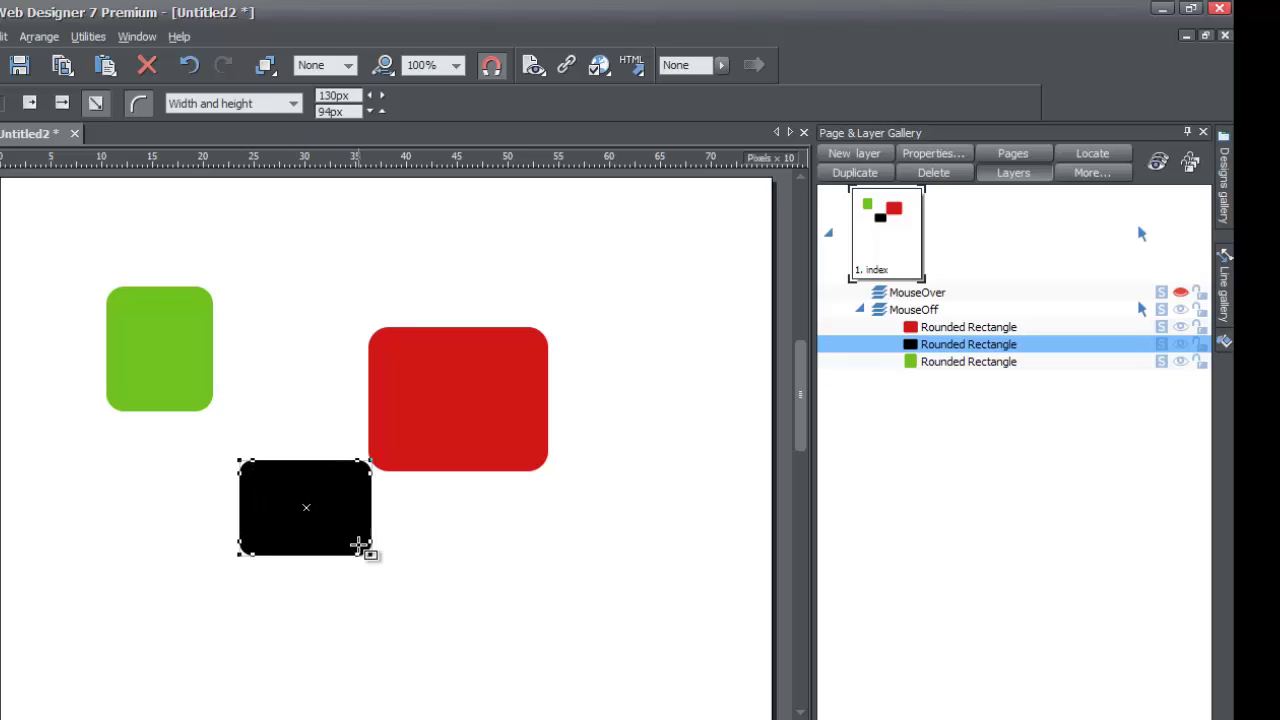
click(978, 362)
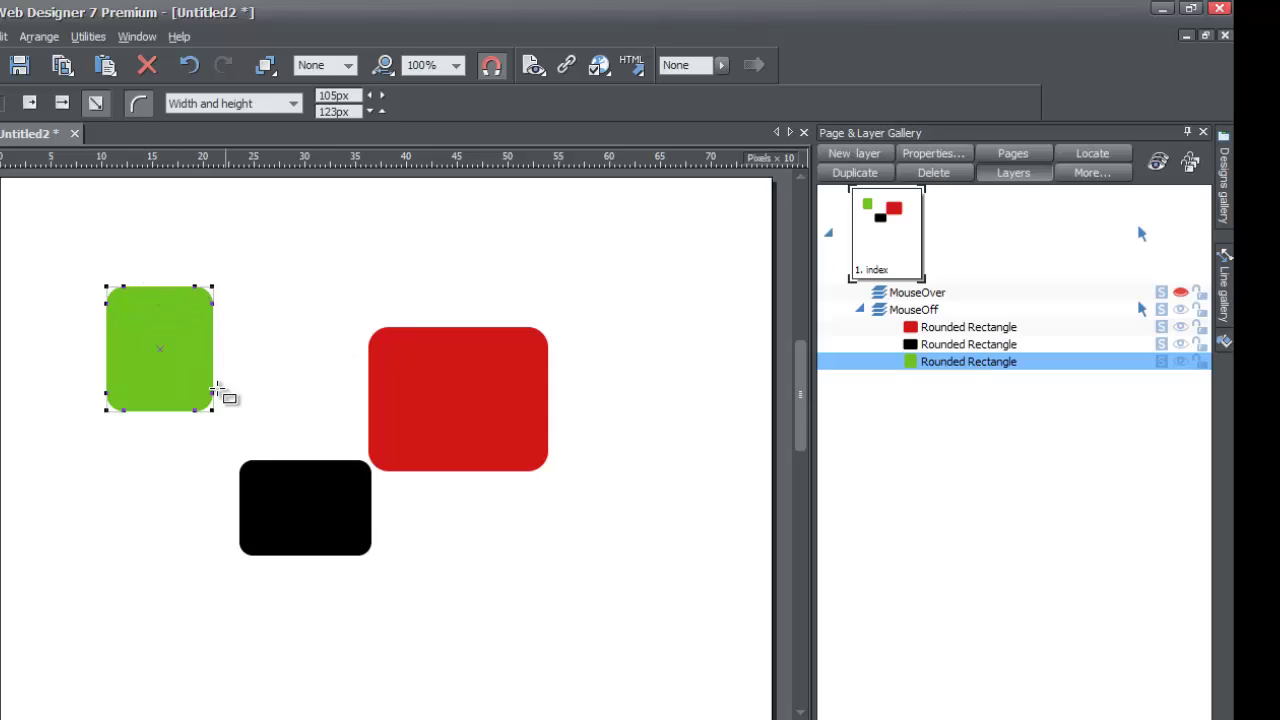
click(978, 330)
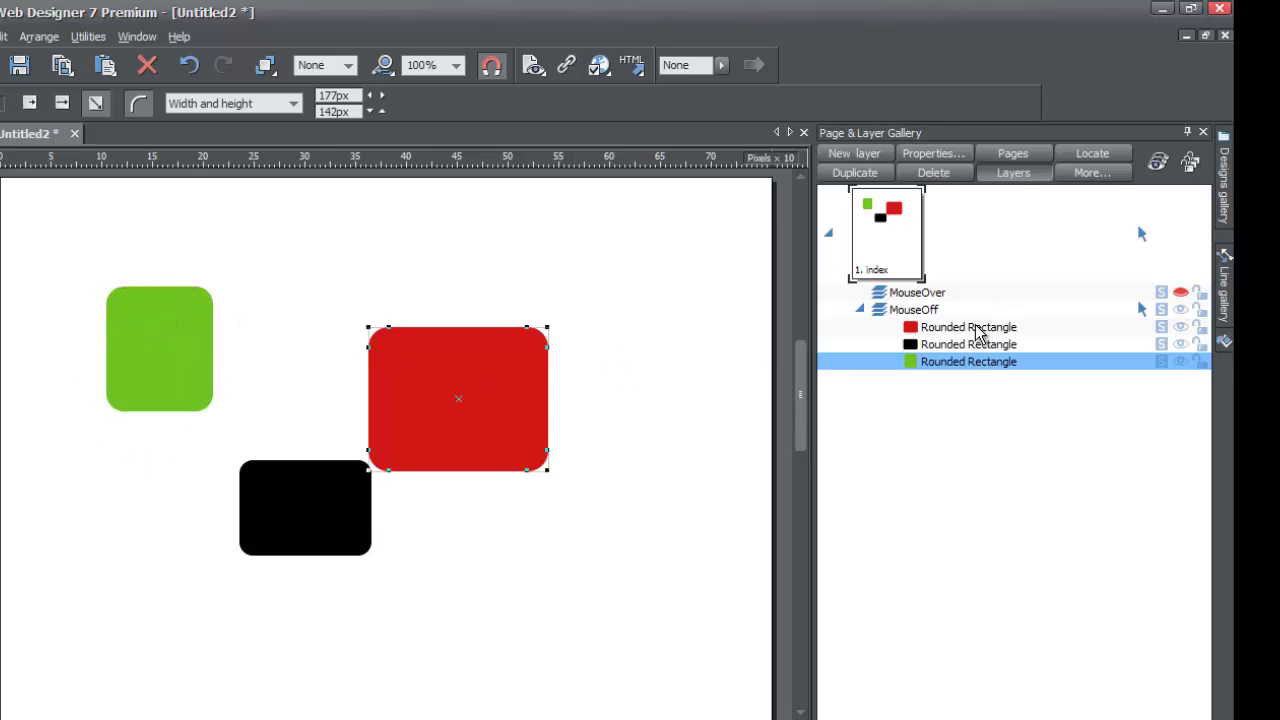
click(950, 347)
click(952, 364)
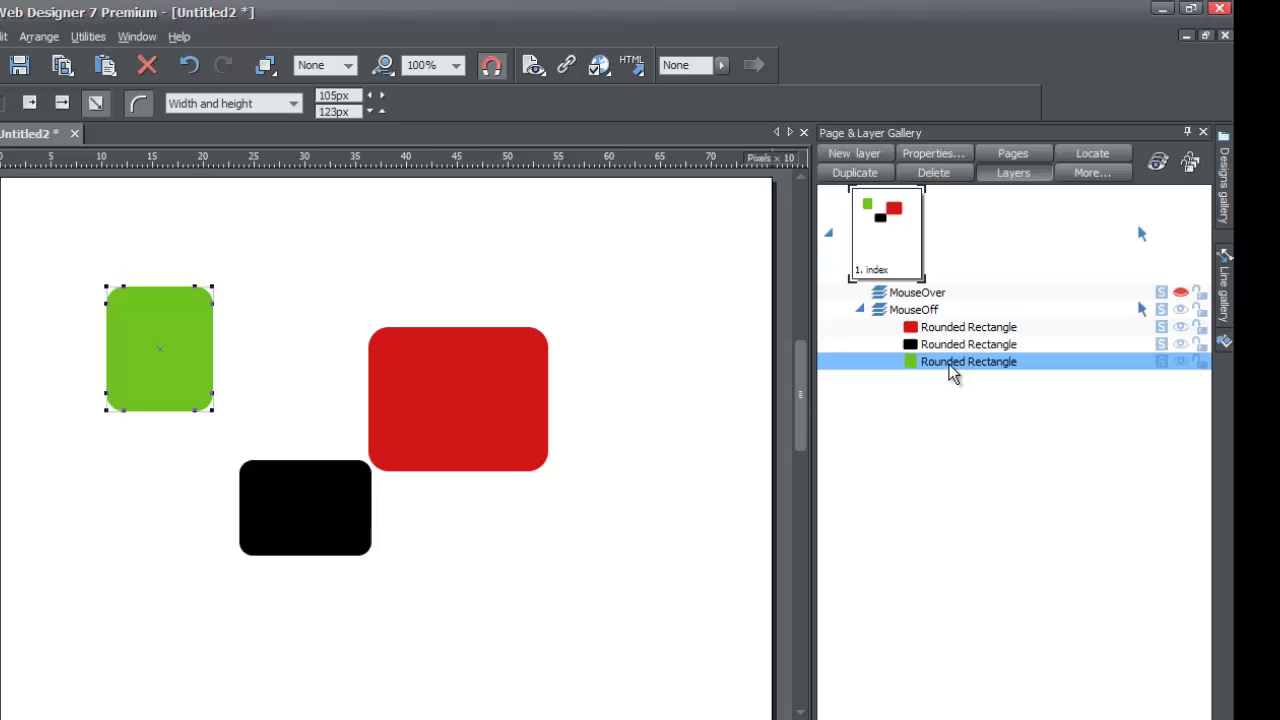
click(942, 338)
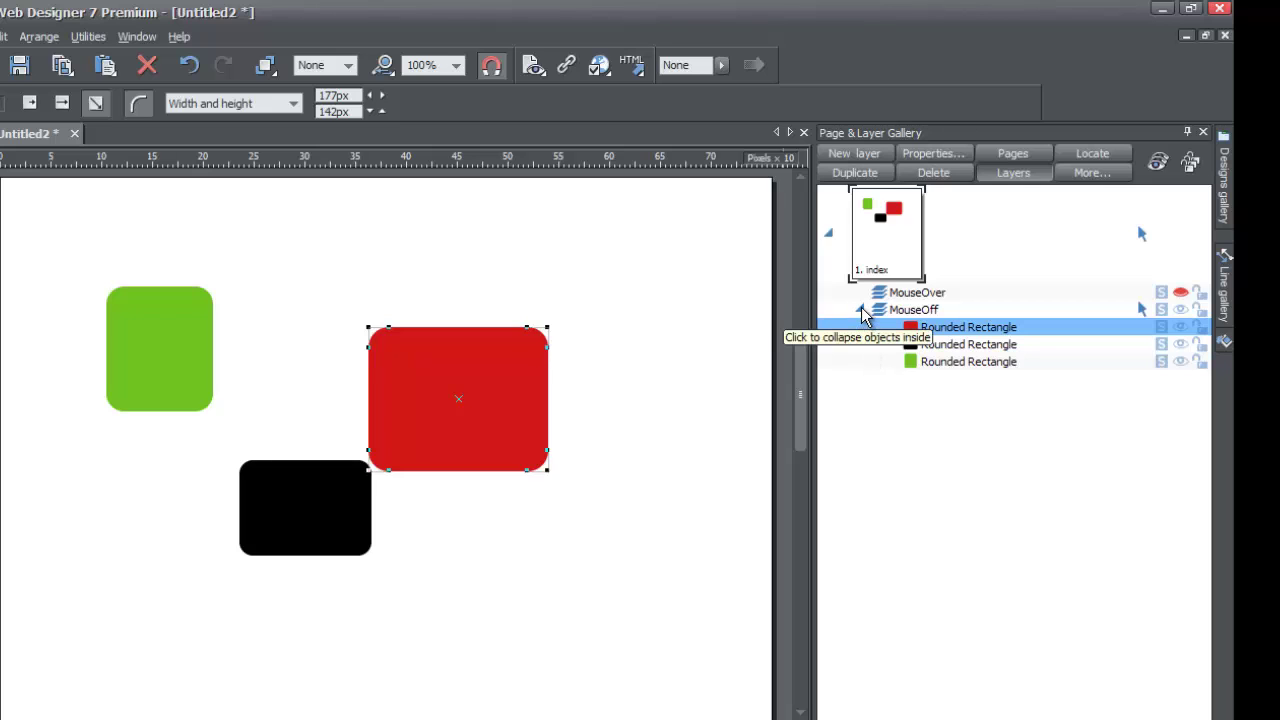
mouse_move(903, 346)
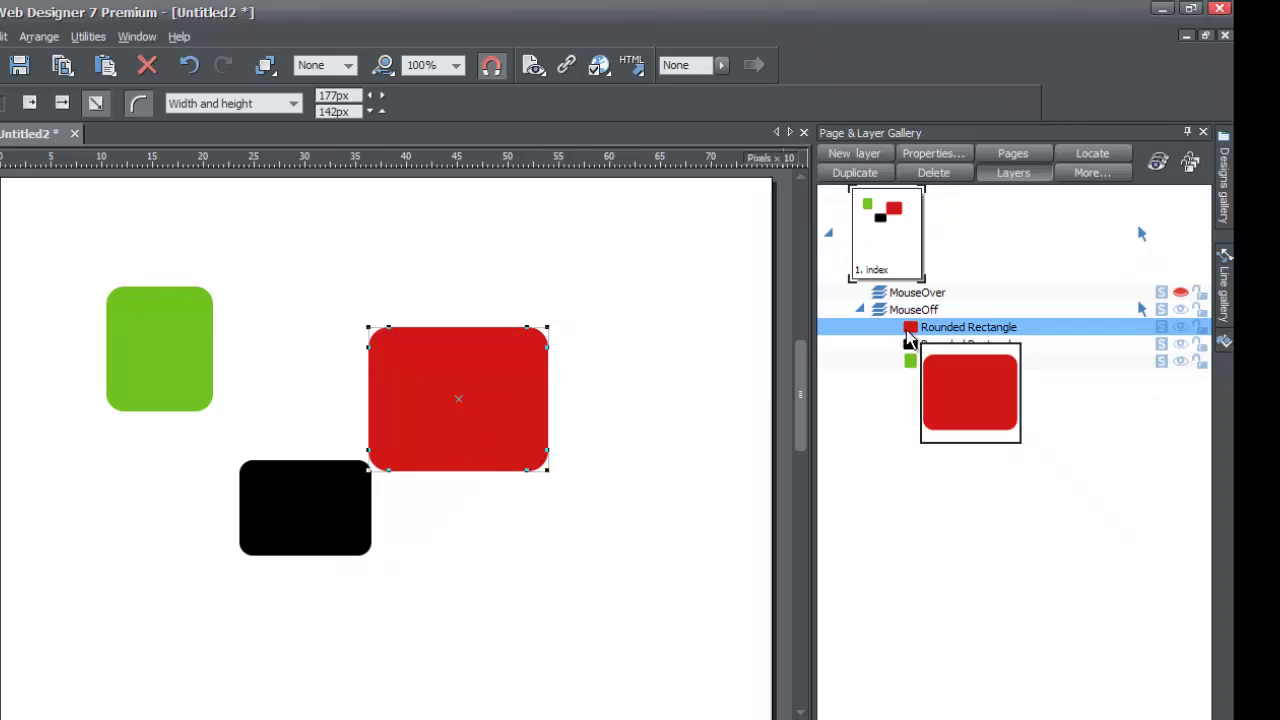
- Delete the green rounded rectangle from the MouseOff layer through its entry in the object list
click(937, 362)
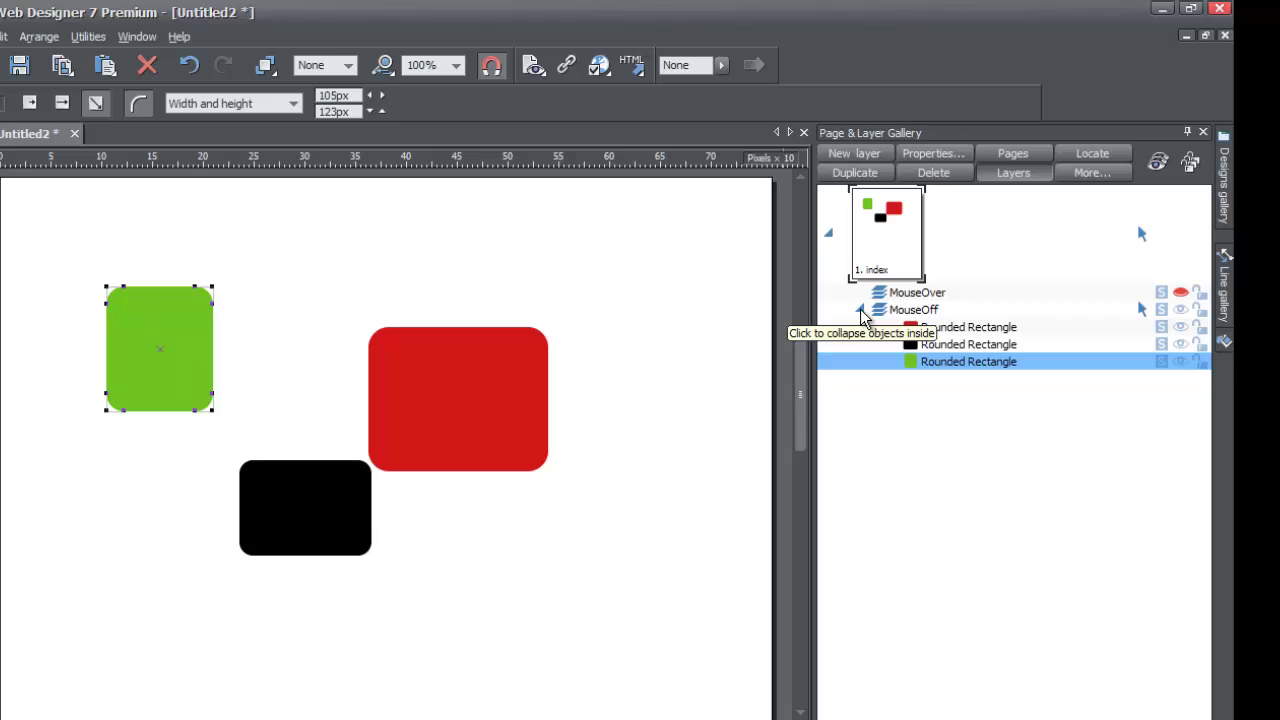
right_click(914, 368)
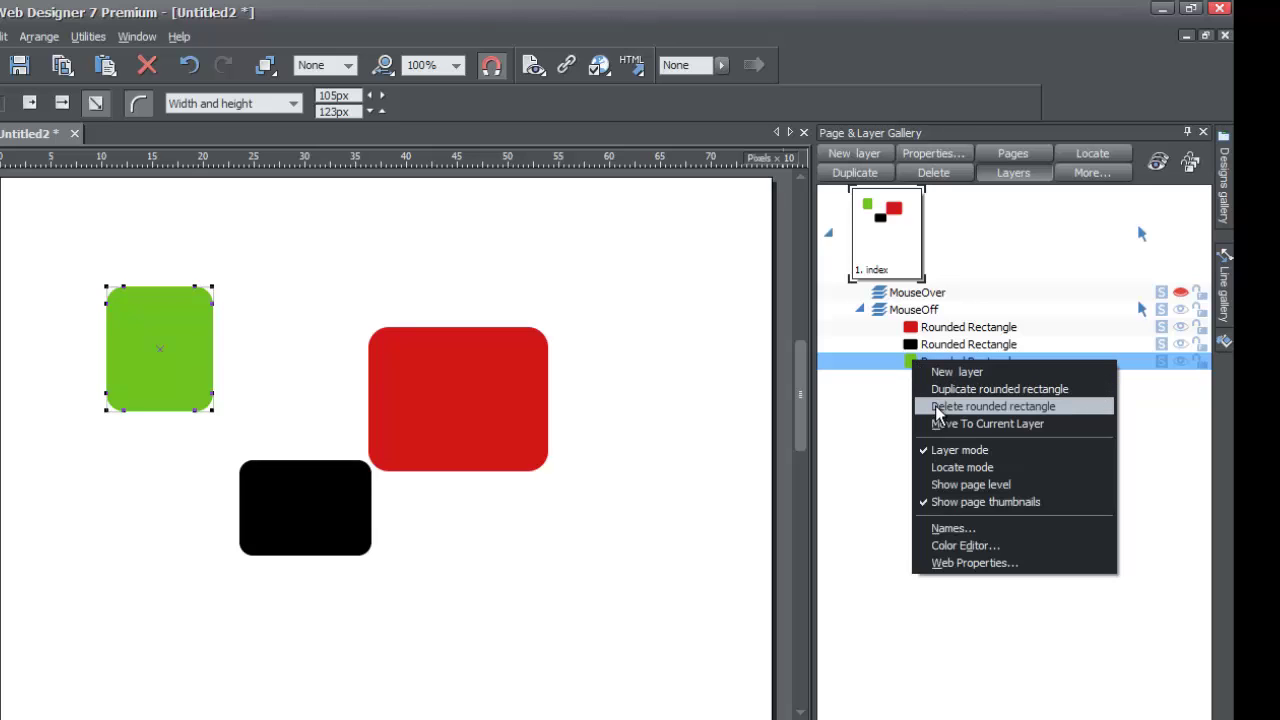
click(936, 406)
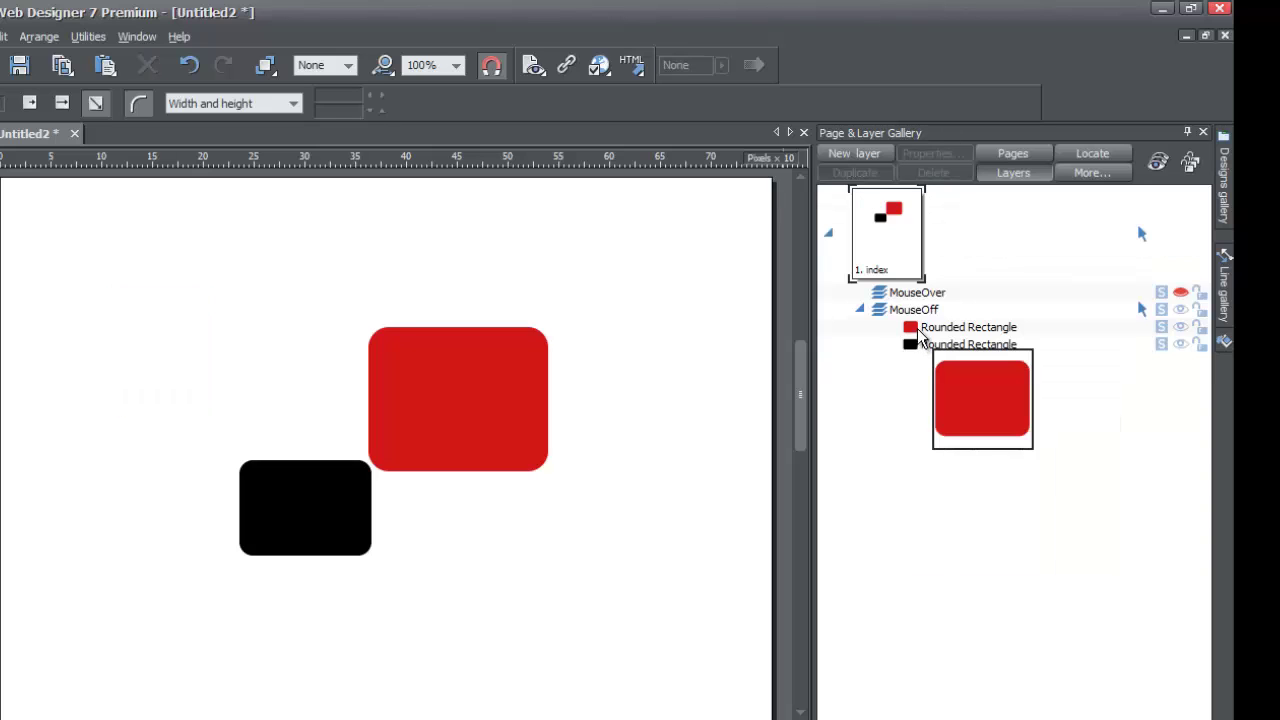
- Delete the red rounded rectangle from the MouseOff layer through its entry and collapse that layer's object list
mouse_move(914, 344)
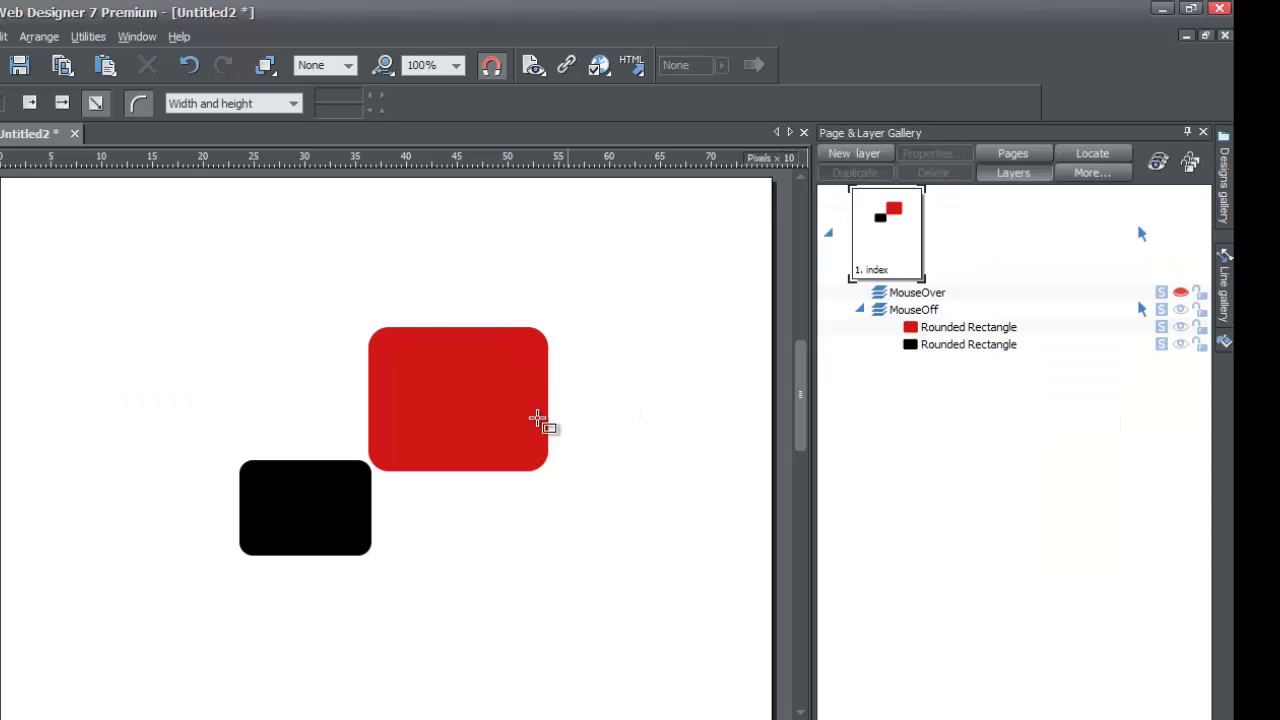
click(929, 334)
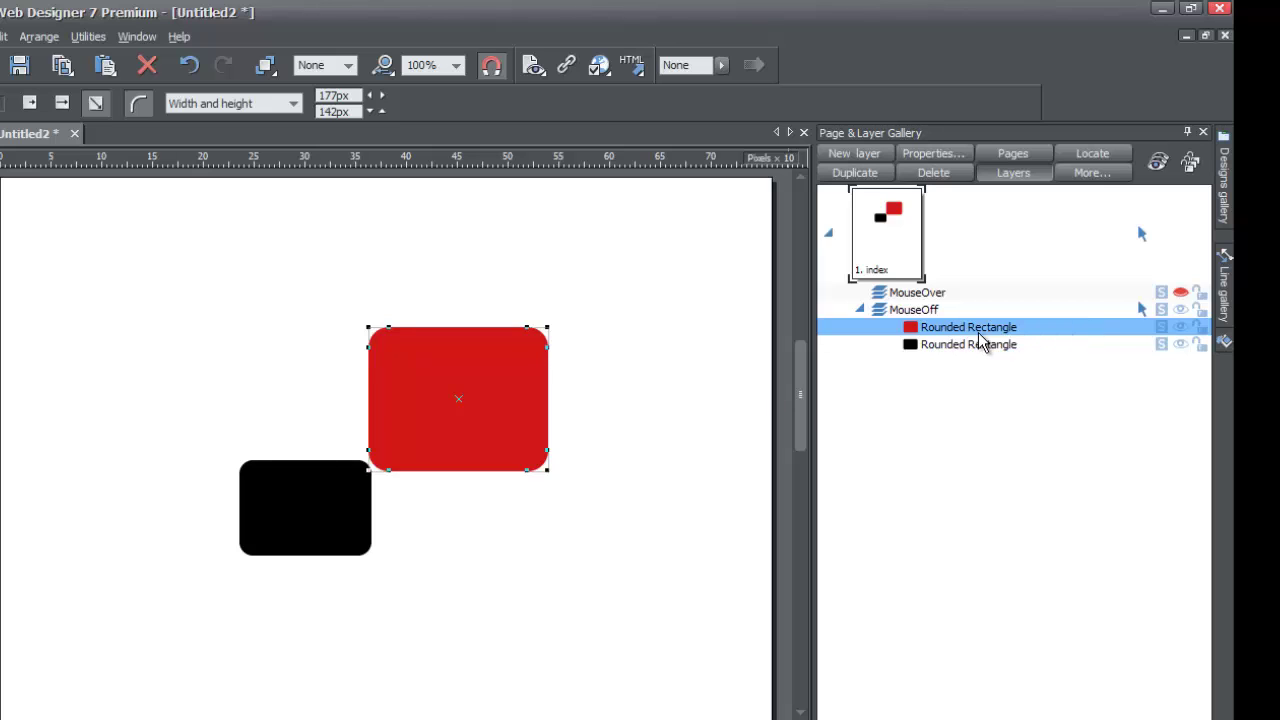
right_click(963, 331)
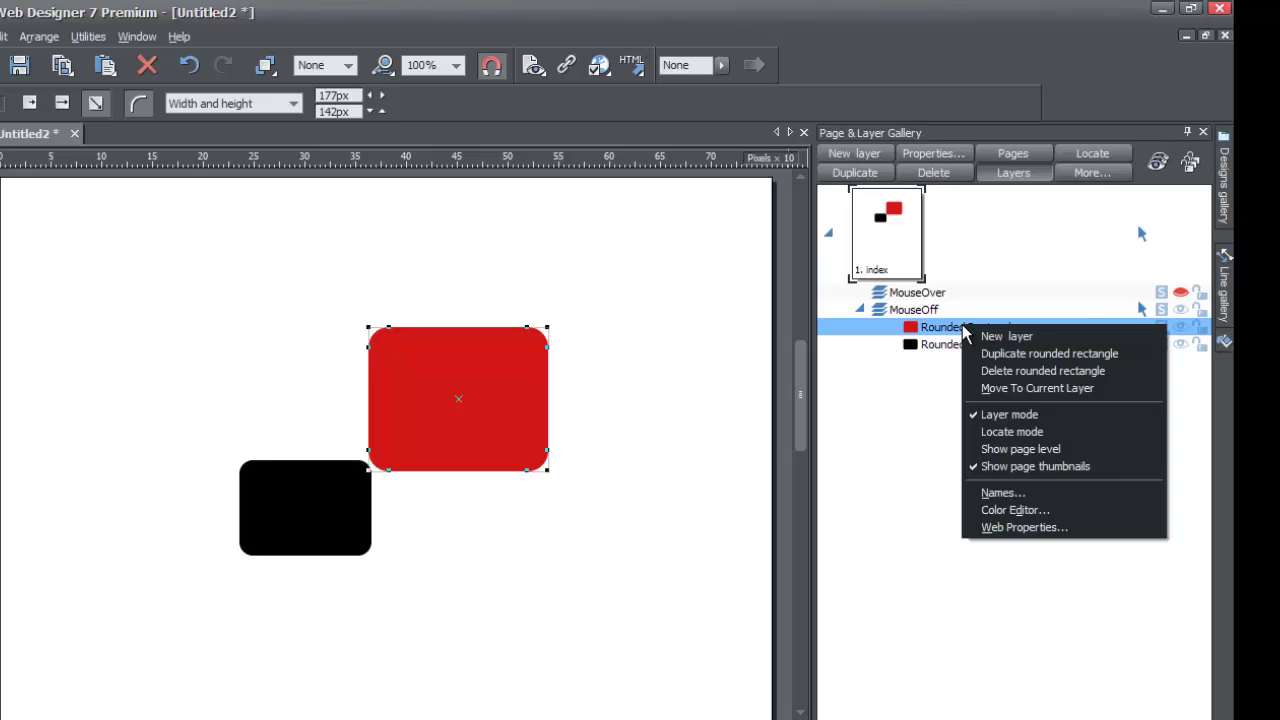
click(999, 374)
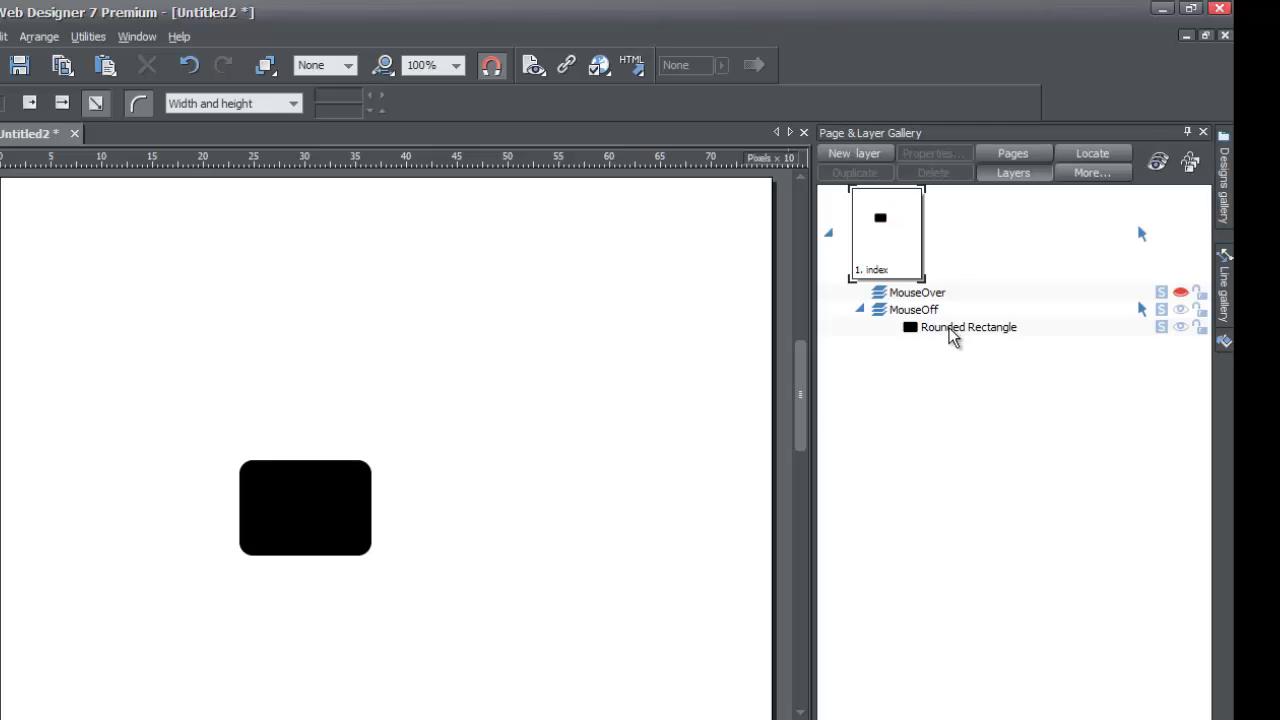
click(864, 310)
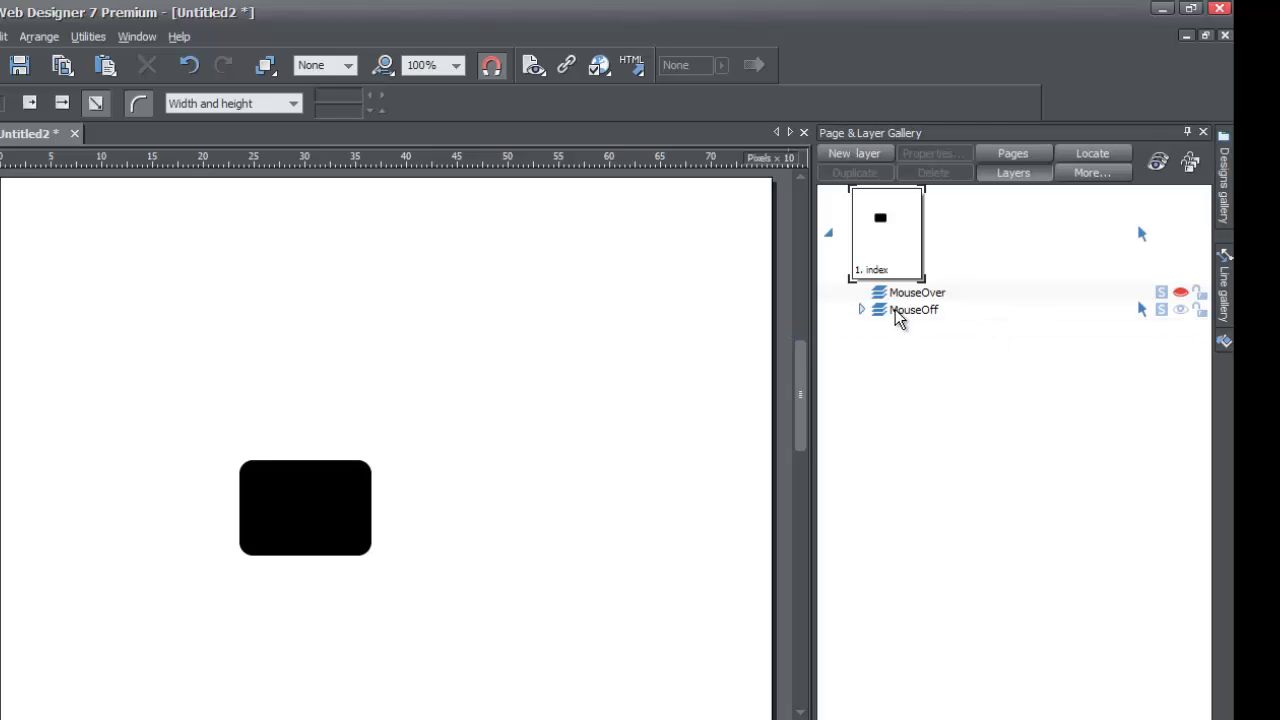
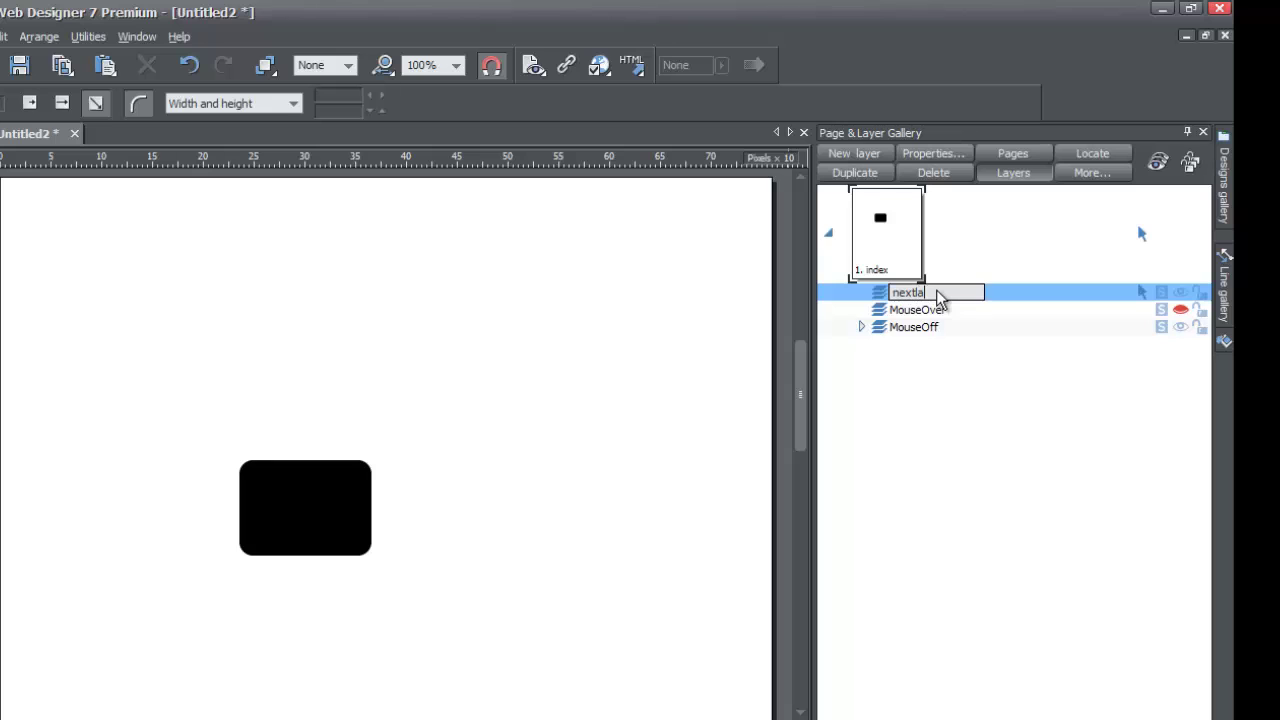
- Name the new layer nextlayer and move it directly below MouseOver in the layer order
text(yer)
key(Return)
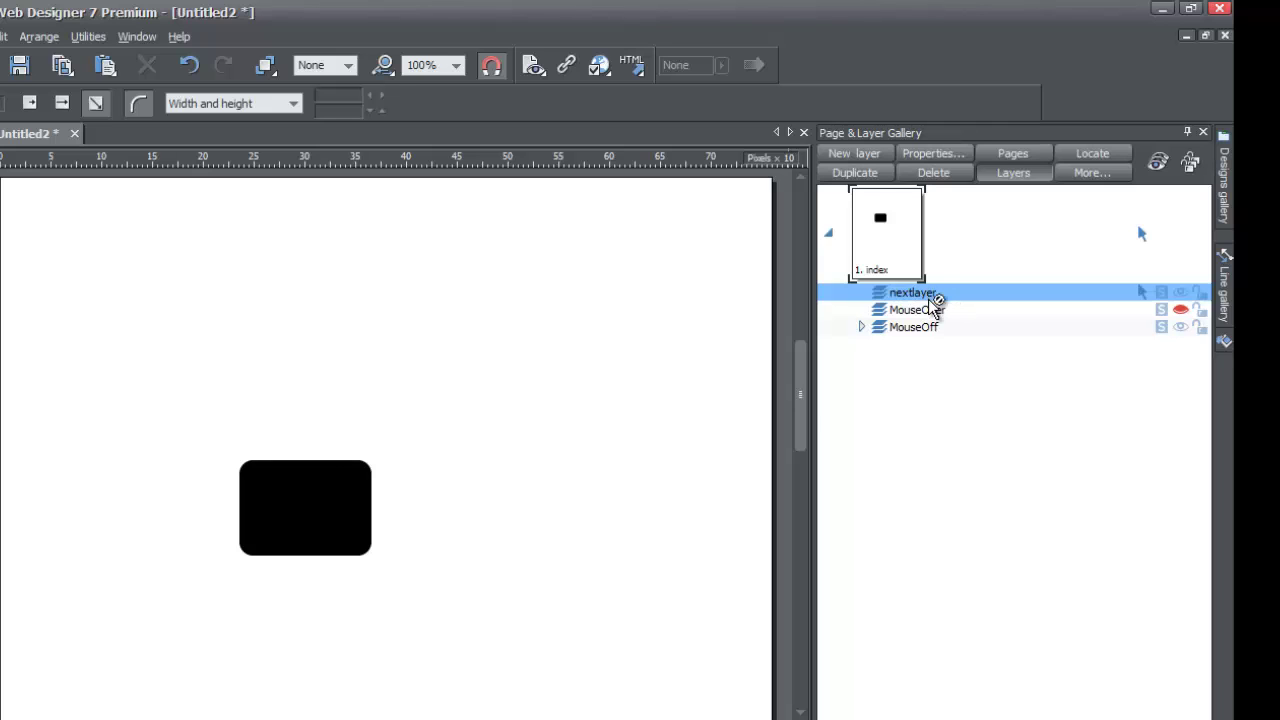
drag(932, 303, 929, 323)
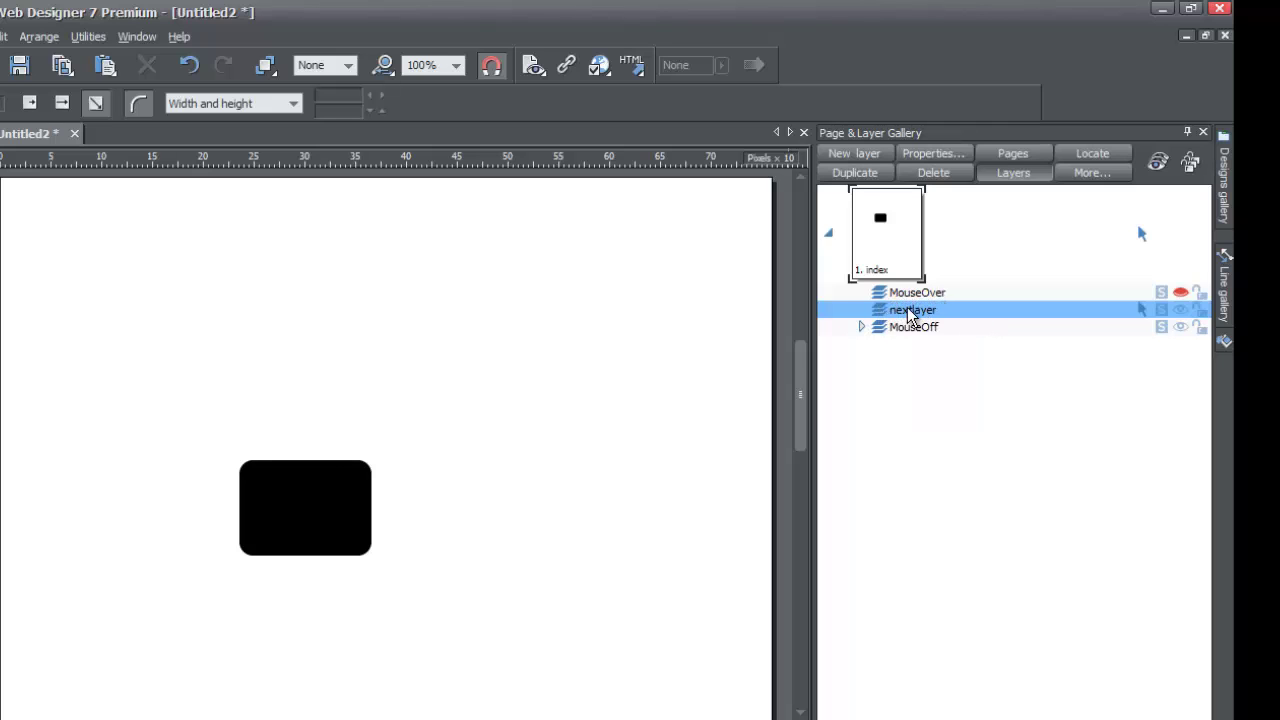
- Draw a red rounded rectangle about 208 × 163 px on nextlayer, overlapping the upper part of the black rectangle
mouse_move(884, 314)
mouse_move(294, 330)
mouse_down()
mouse_move(463, 446)
mouse_move(505, 497)
mouse_up()
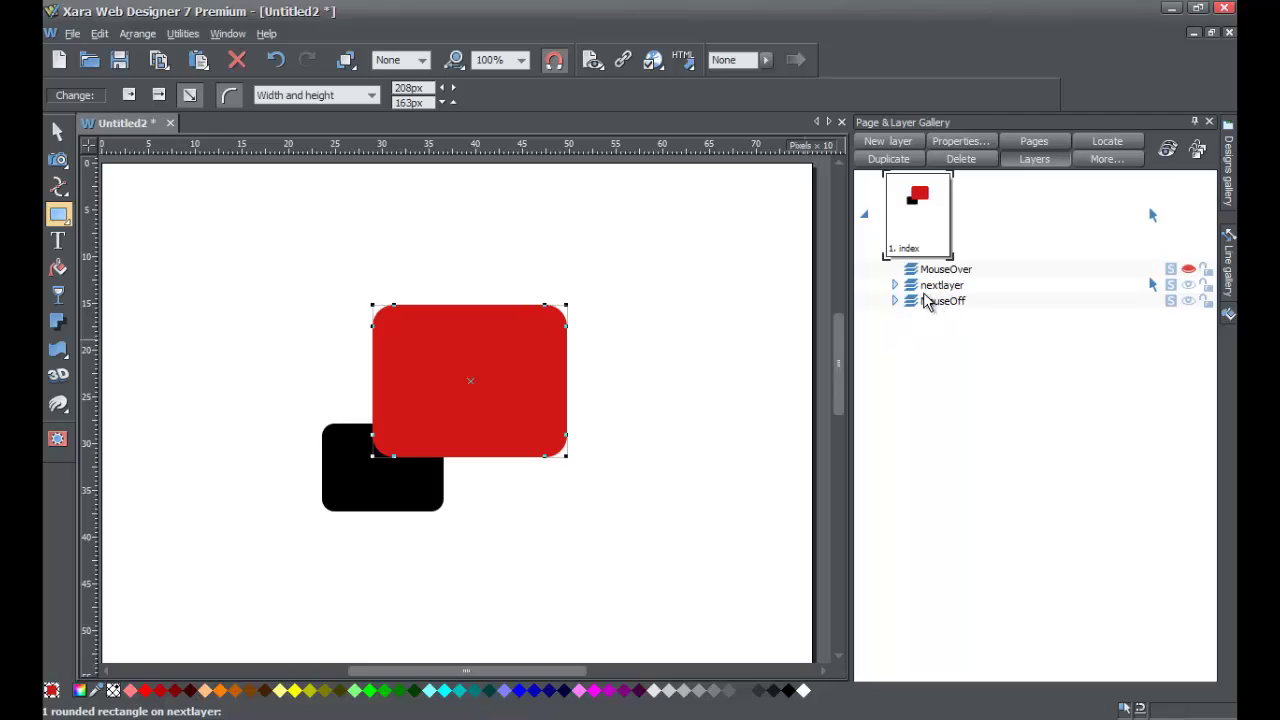
mouse_move(913, 291)
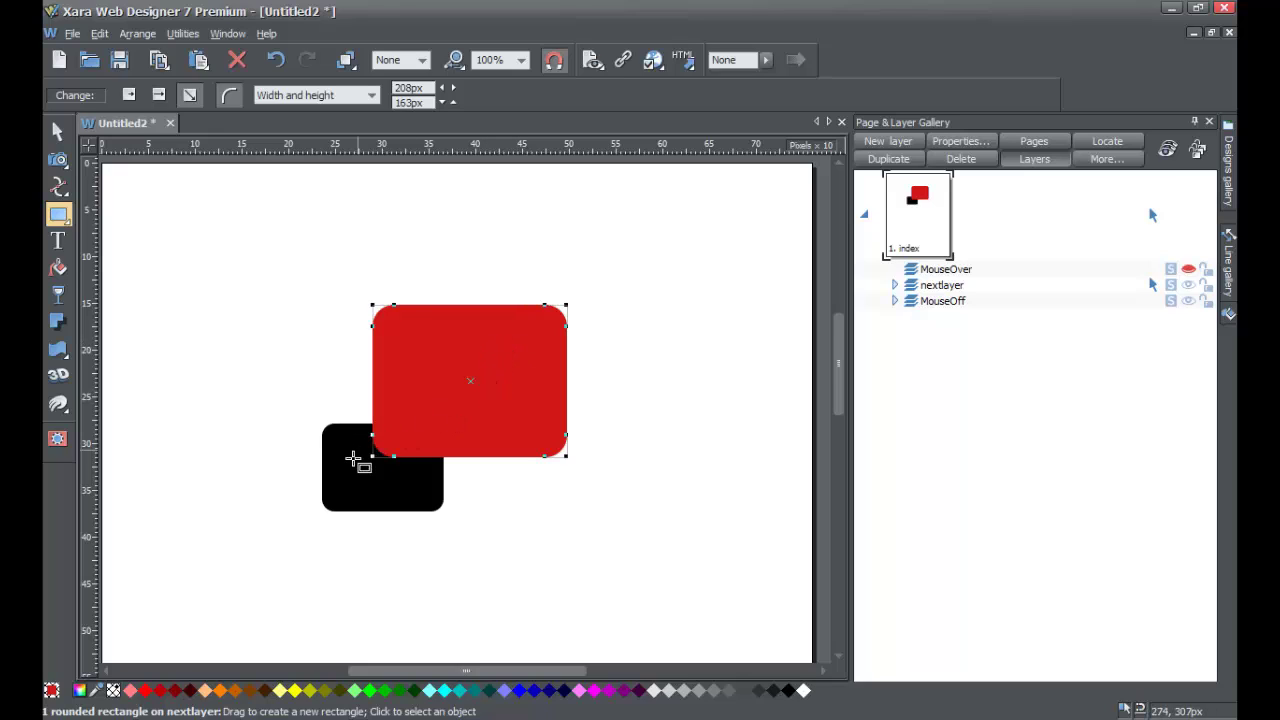
- Add another new layer to the page and name it nextlayer2
click(910, 290)
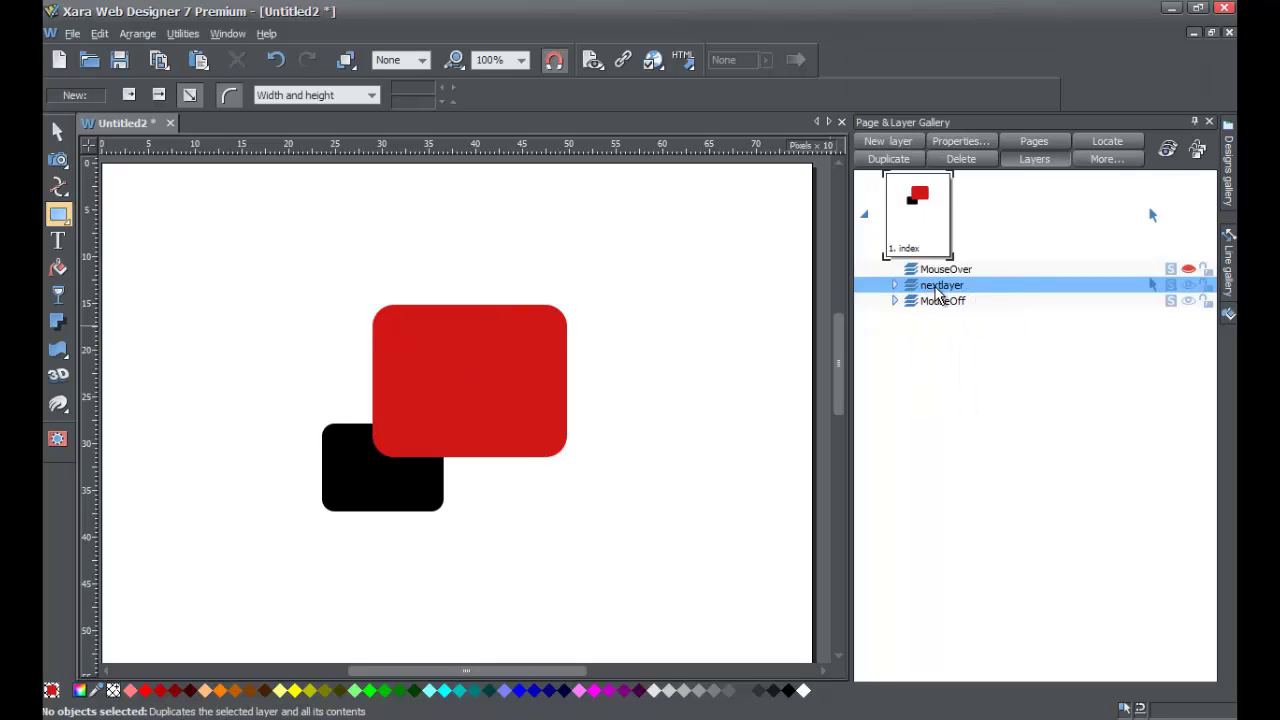
click(908, 142)
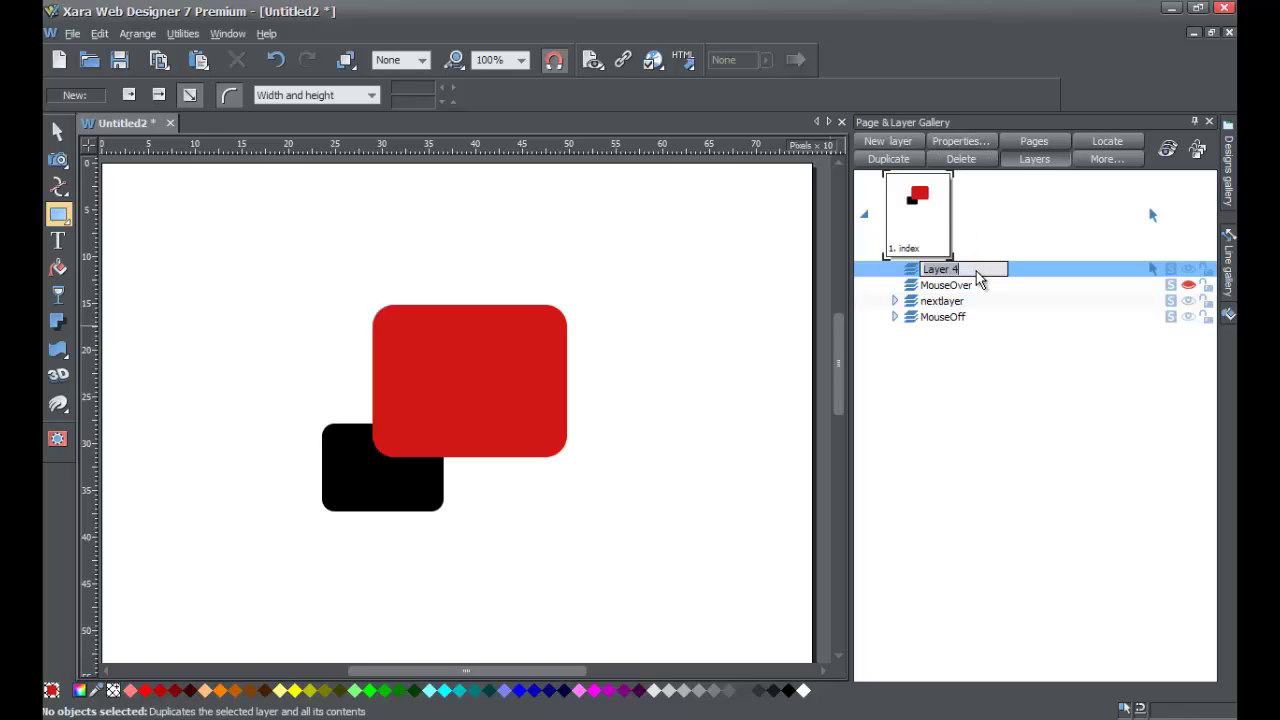
text(nextl)
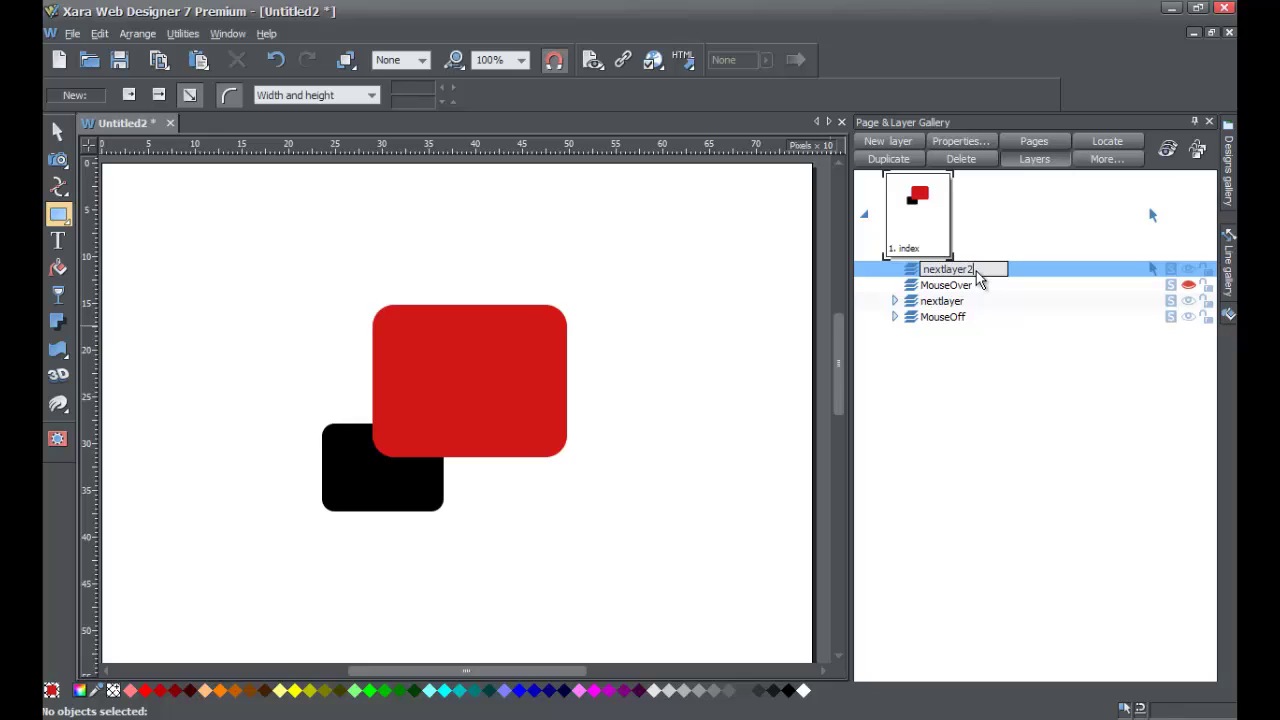
text(ayer2)
key(Return)
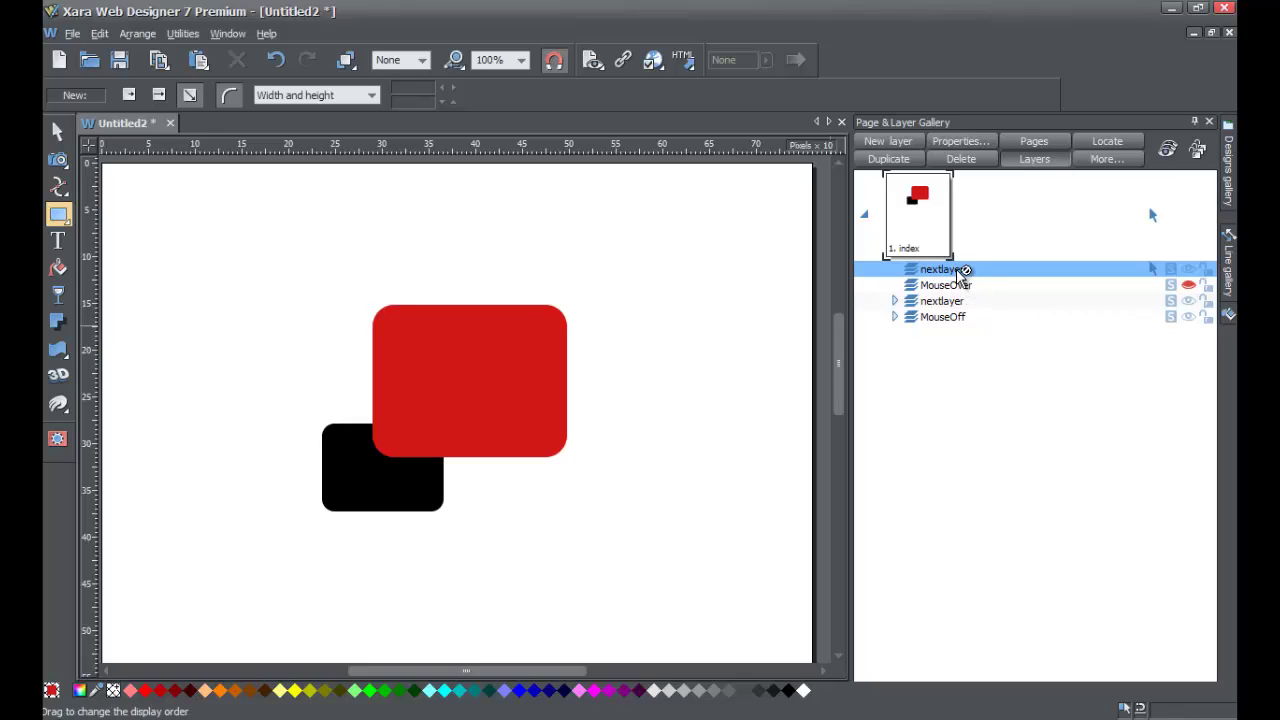
- Move nextlayer2 in the layer order so it sits between MouseOver and nextlayer
drag(960, 272, 958, 296)
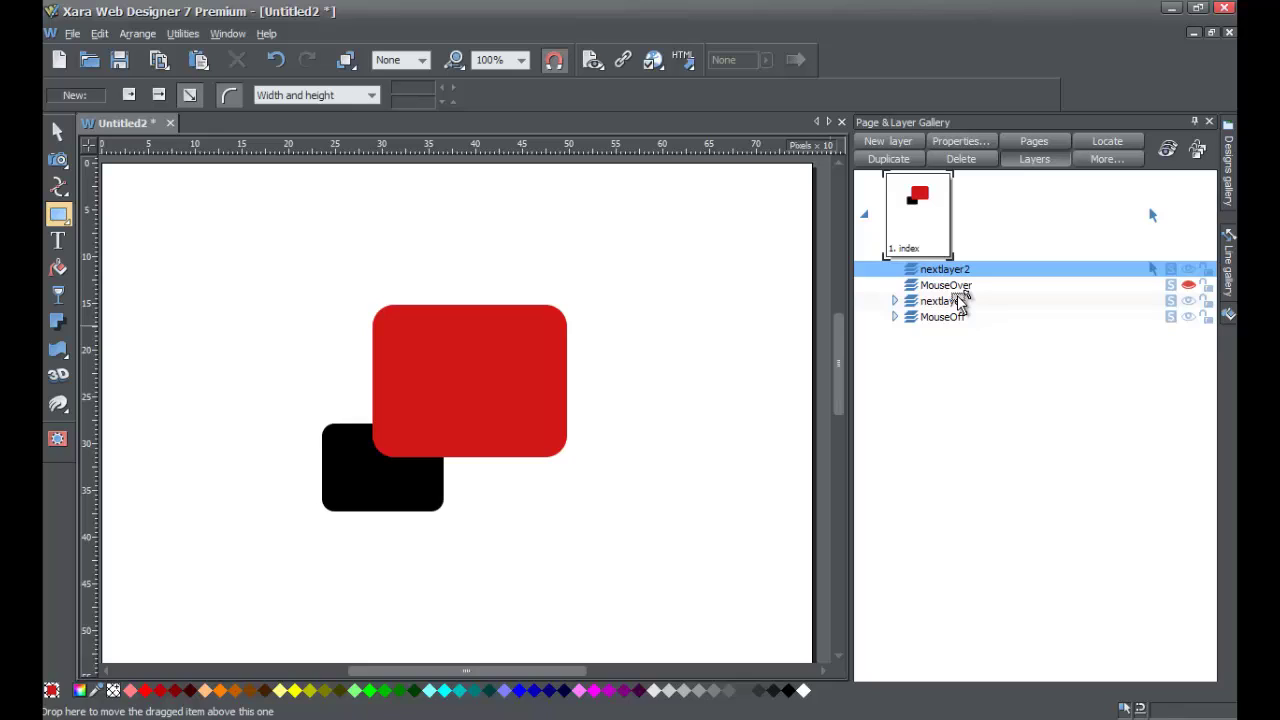
drag(958, 299, 962, 281)
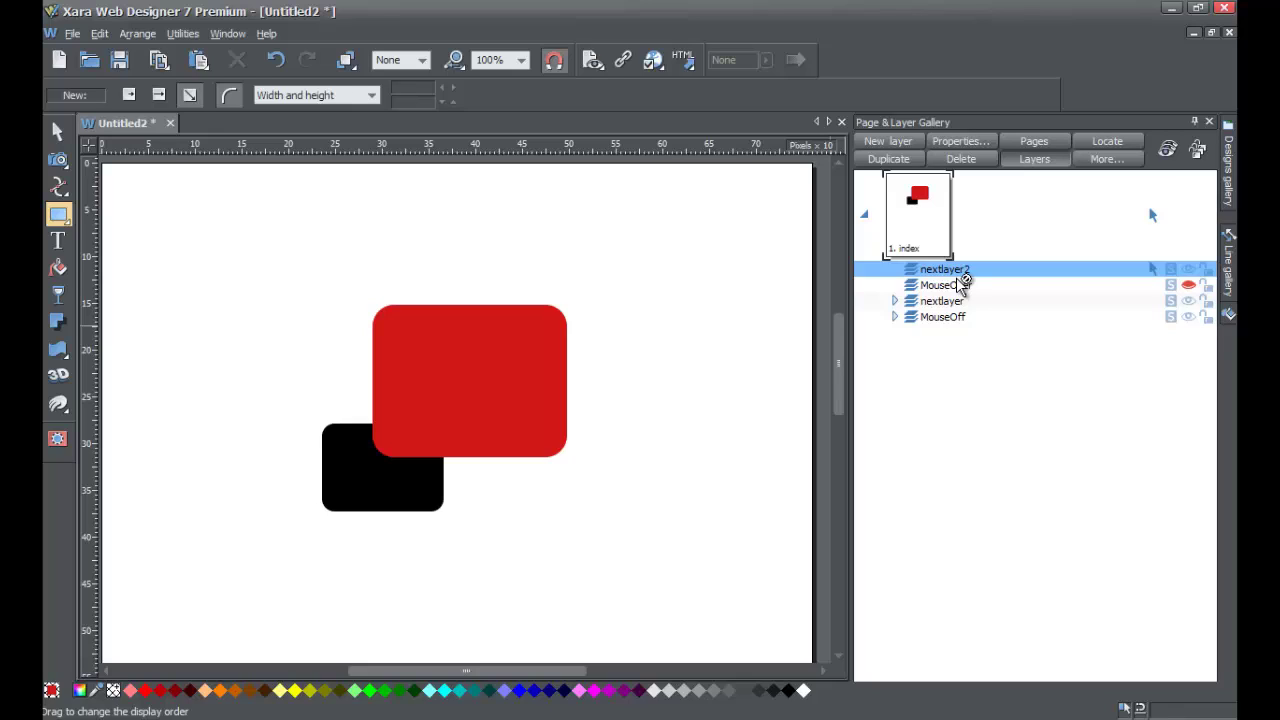
drag(956, 277, 955, 292)
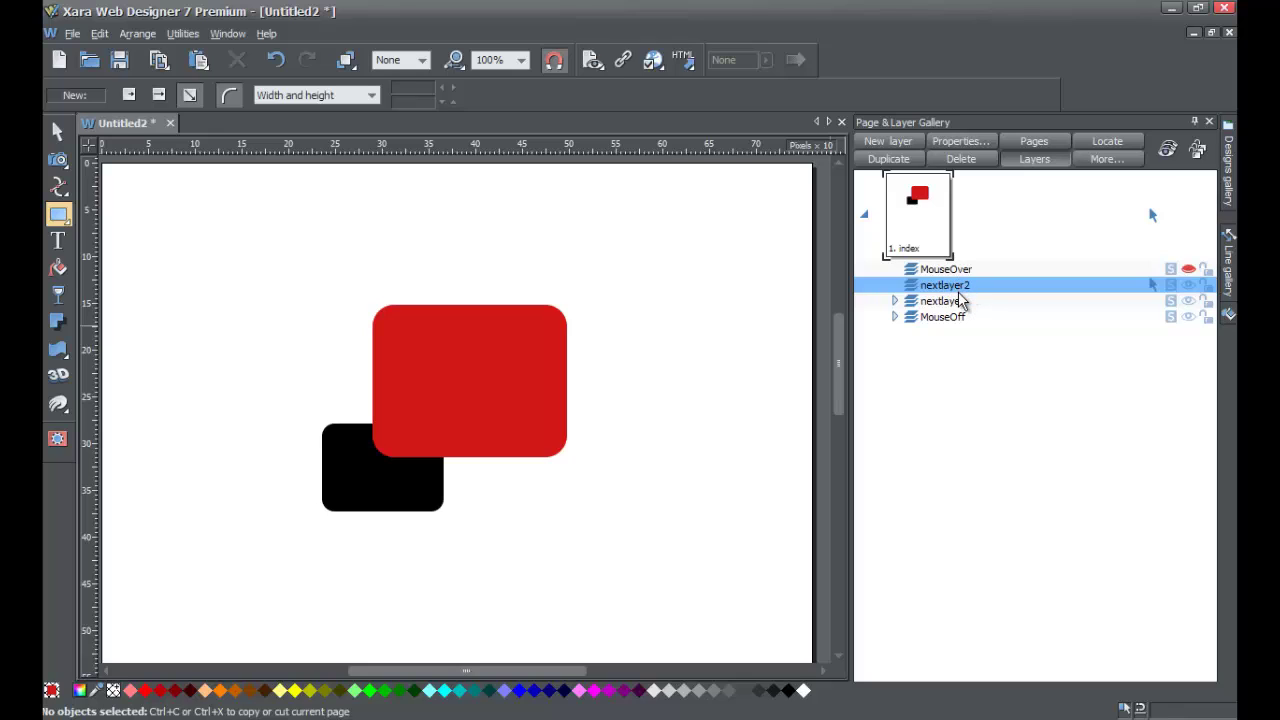
drag(955, 287, 957, 312)
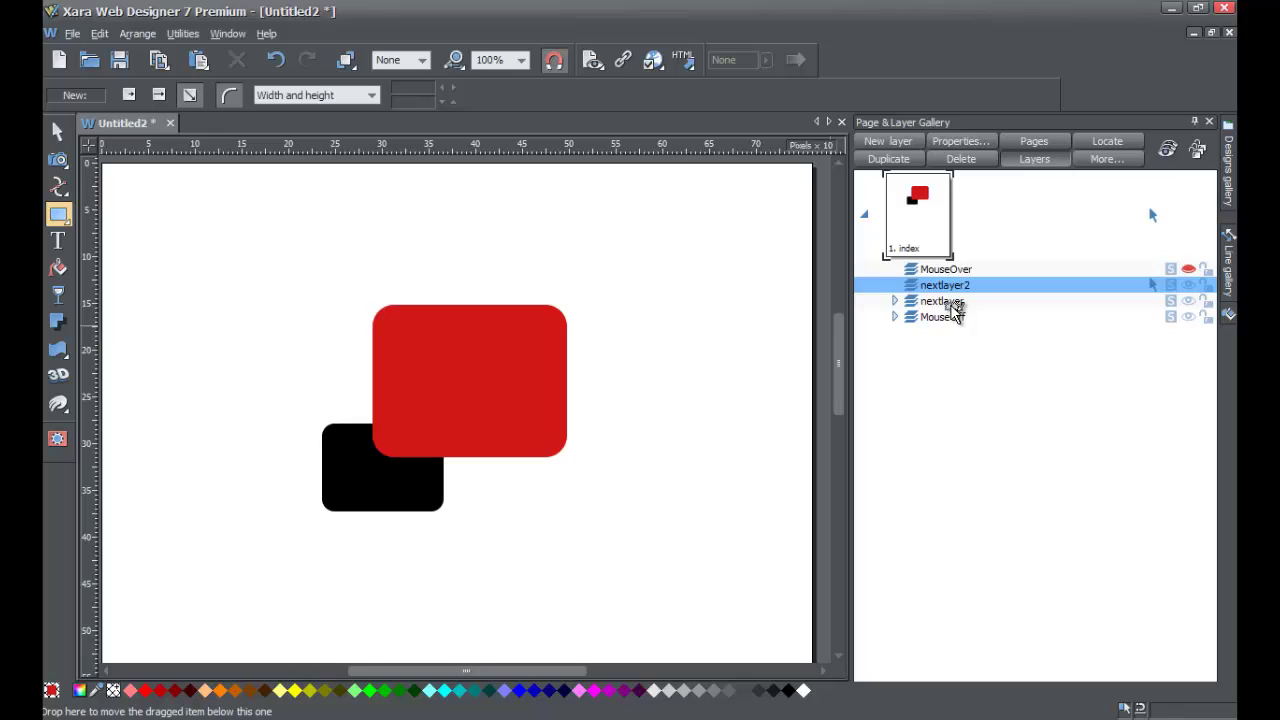
mouse_move(955, 310)
mouse_down()
mouse_move(955, 266)
mouse_move(957, 318)
mouse_move(955, 292)
mouse_up()
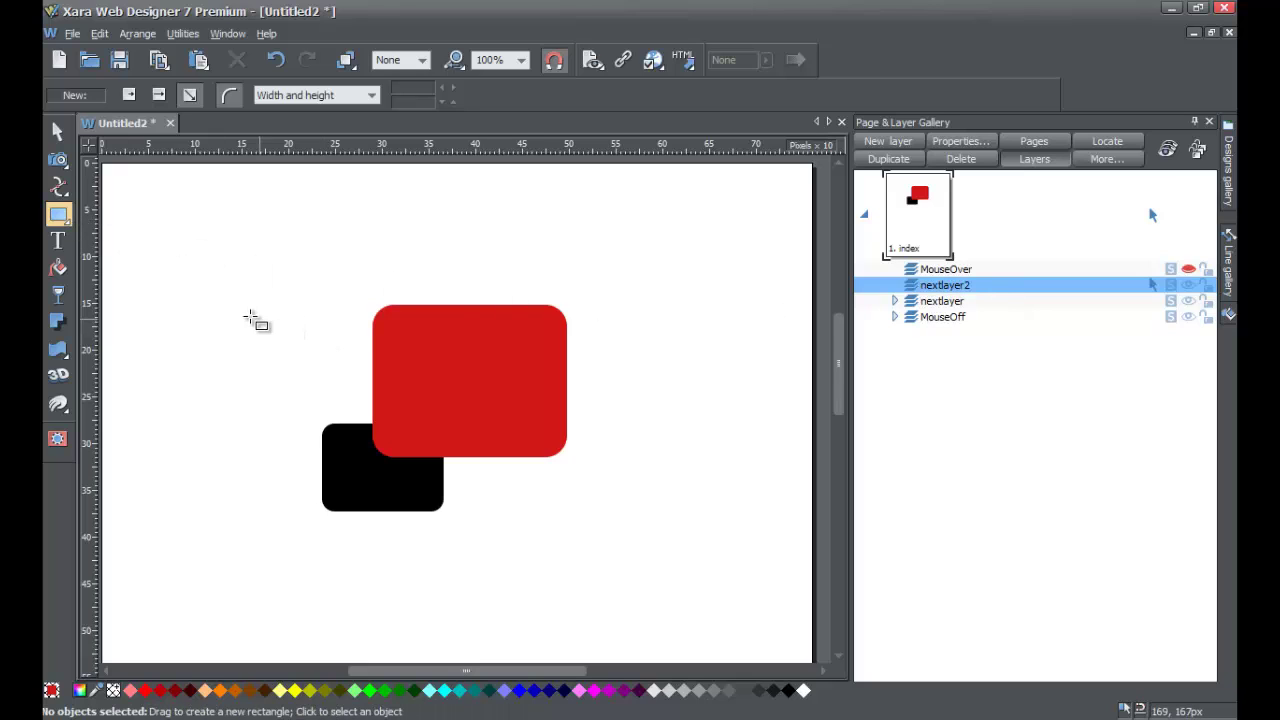
- Draw a rounded rectangle about 215.5 × 152 px on nextlayer2, overlapping the red and black ones, and fill it green 18d21e
drag(250, 315, 452, 456)
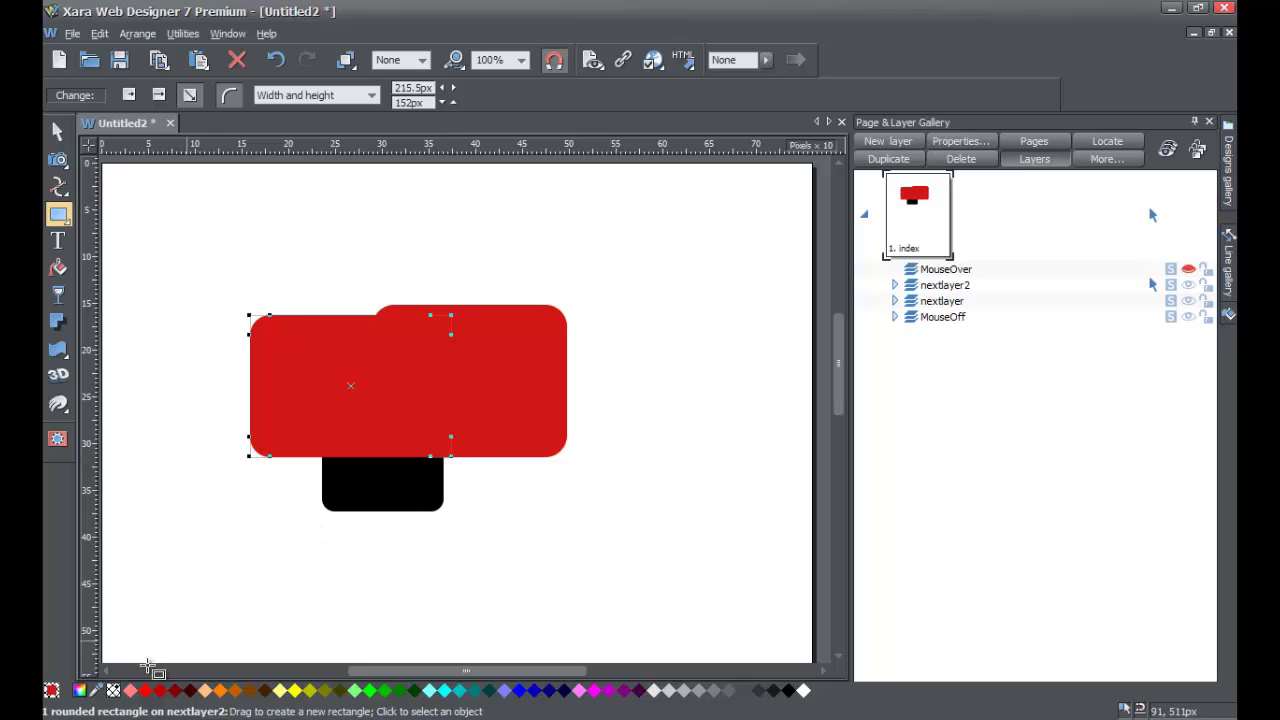
click(80, 690)
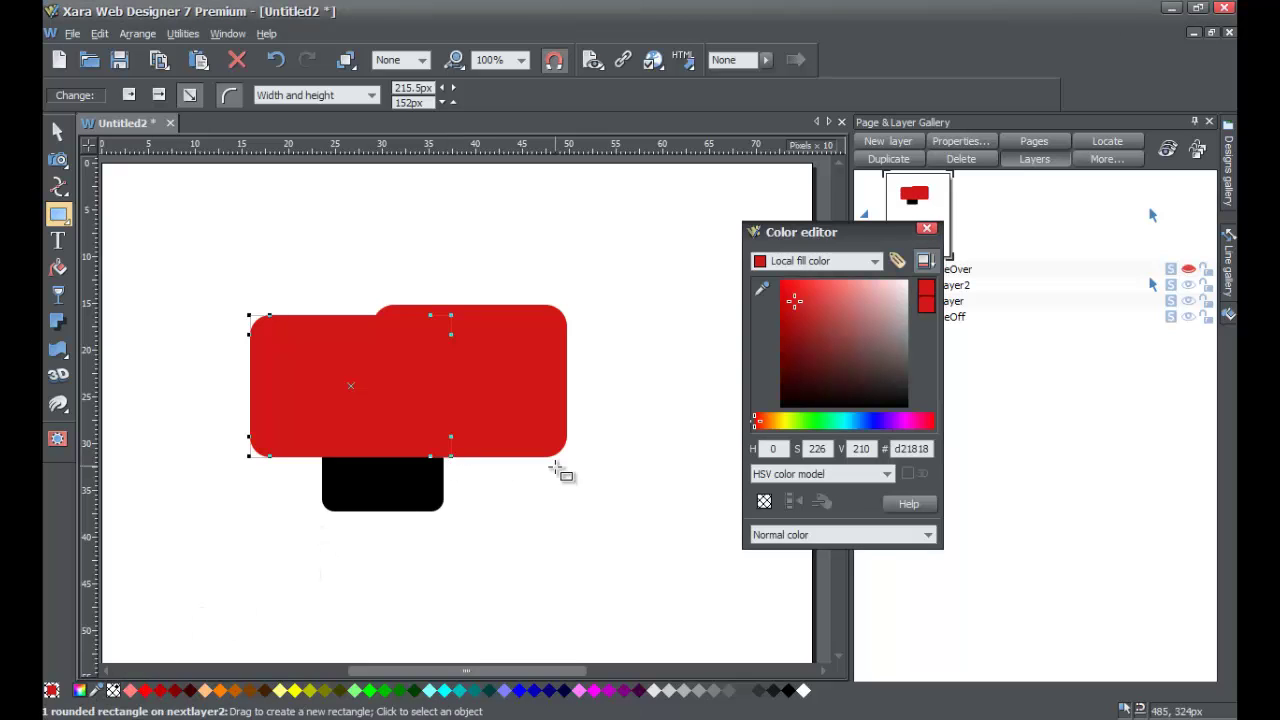
drag(786, 421, 816, 421)
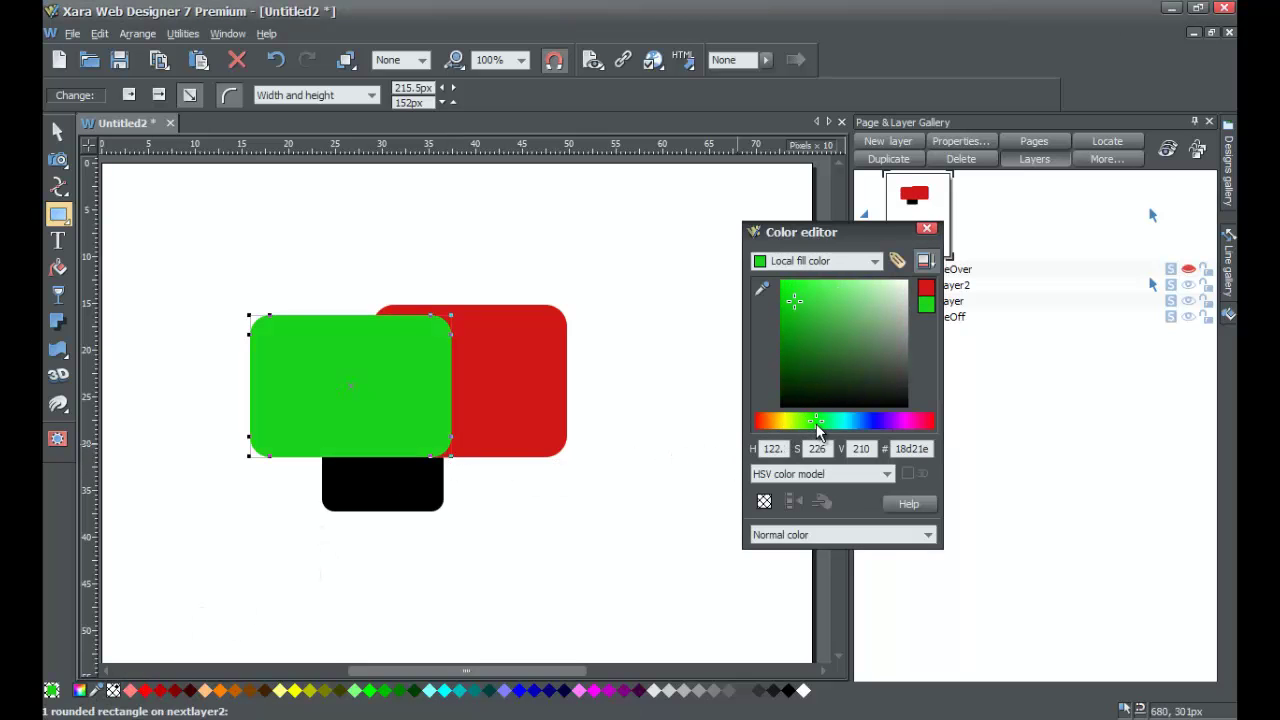
click(925, 229)
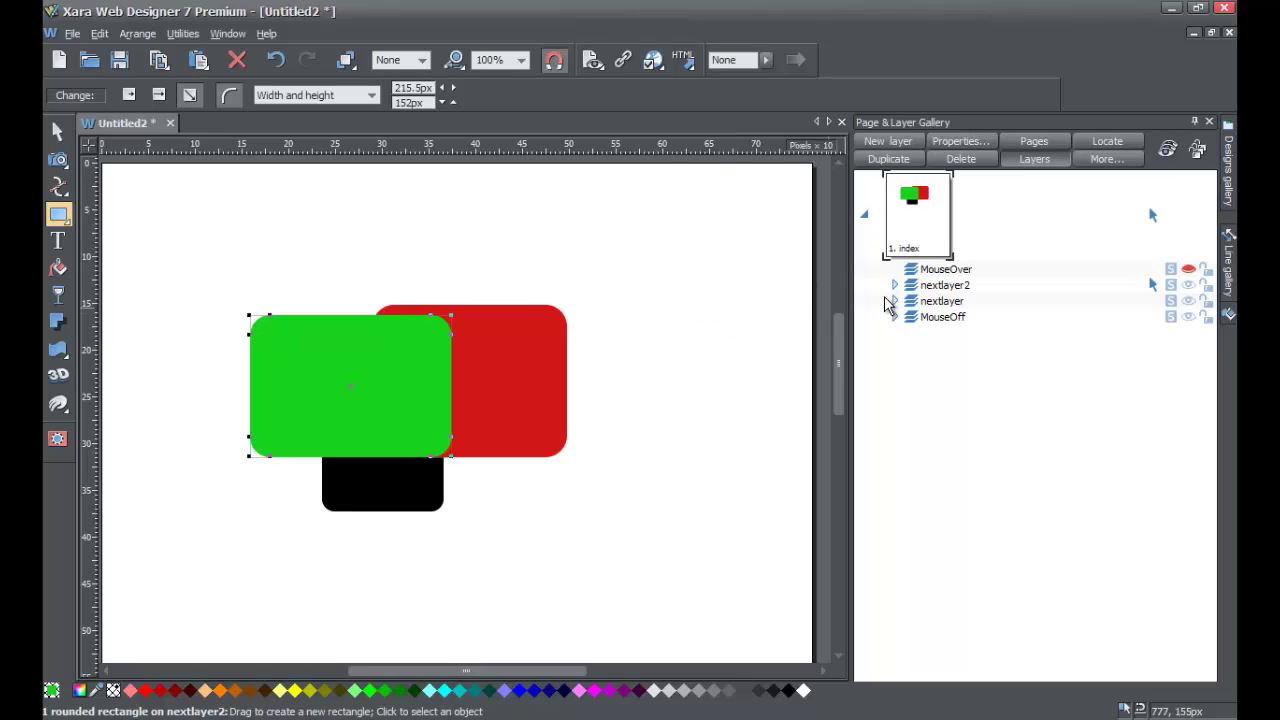
mouse_move(910, 295)
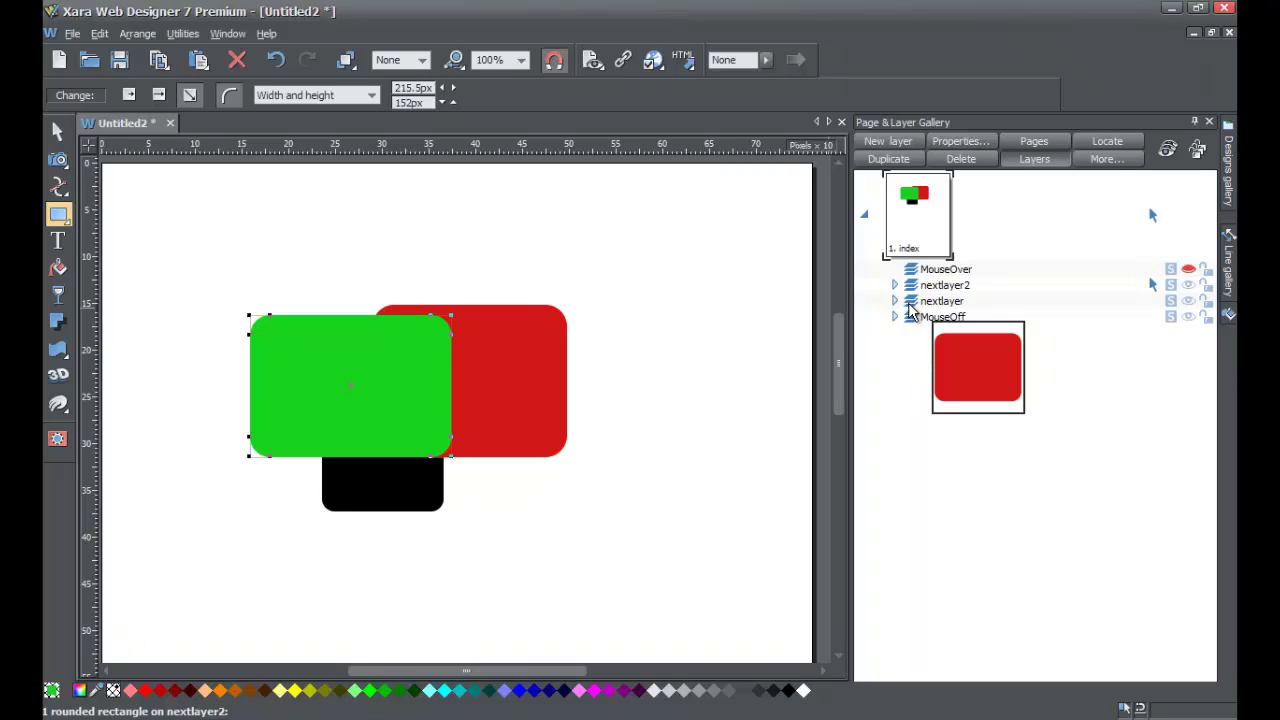
mouse_move(912, 328)
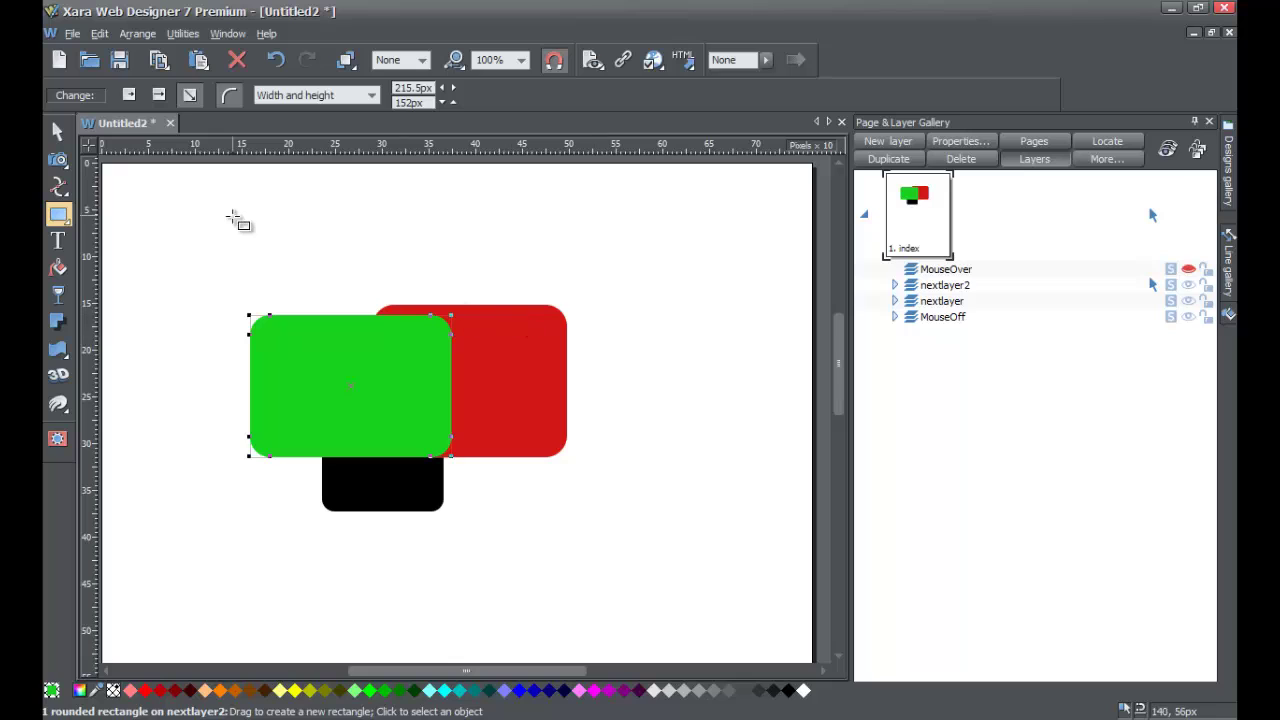
- Move the green rectangle up to about X 163.5, Y 99 px, and the black rectangle slightly left to about X 222.7 px
click(58, 131)
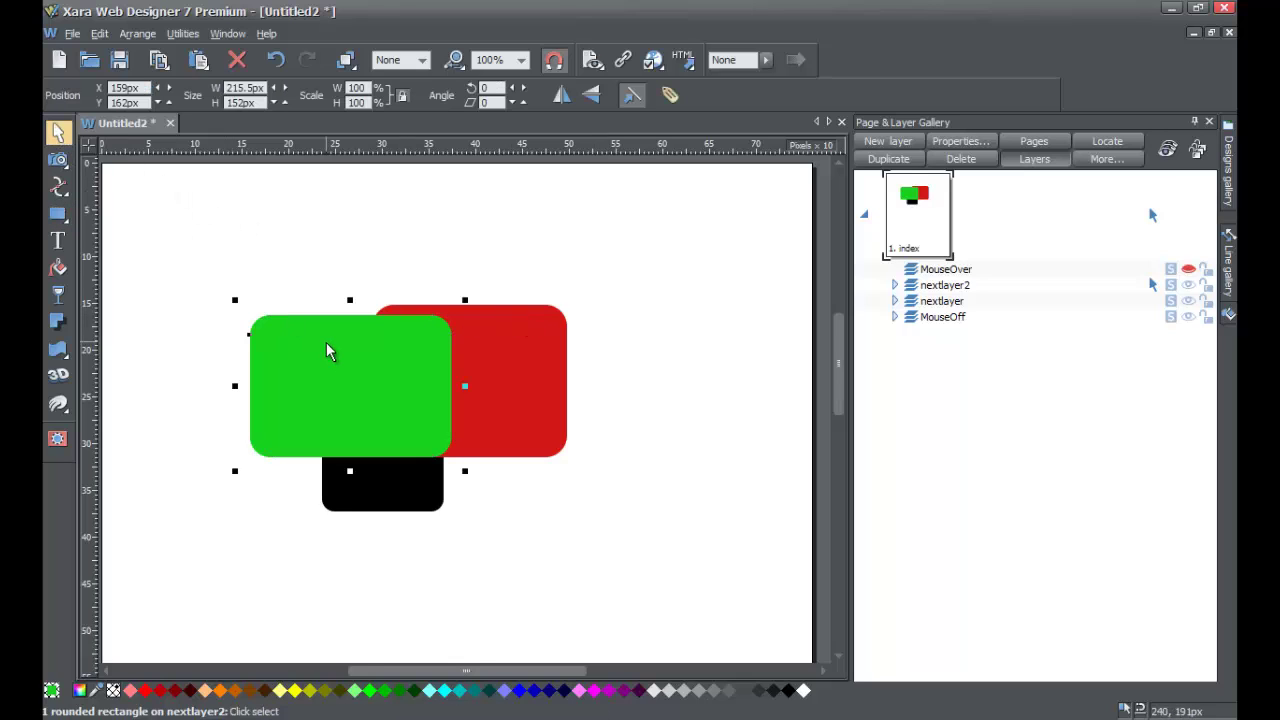
drag(326, 362, 332, 305)
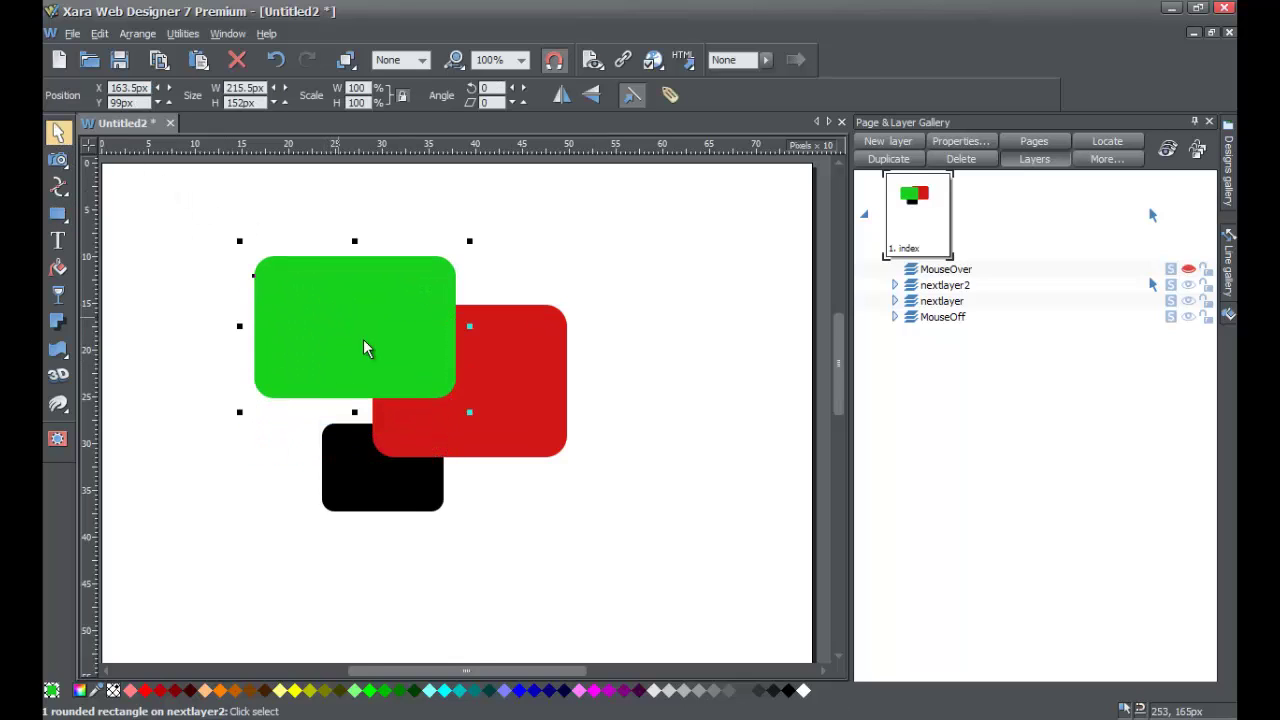
drag(365, 452, 353, 452)
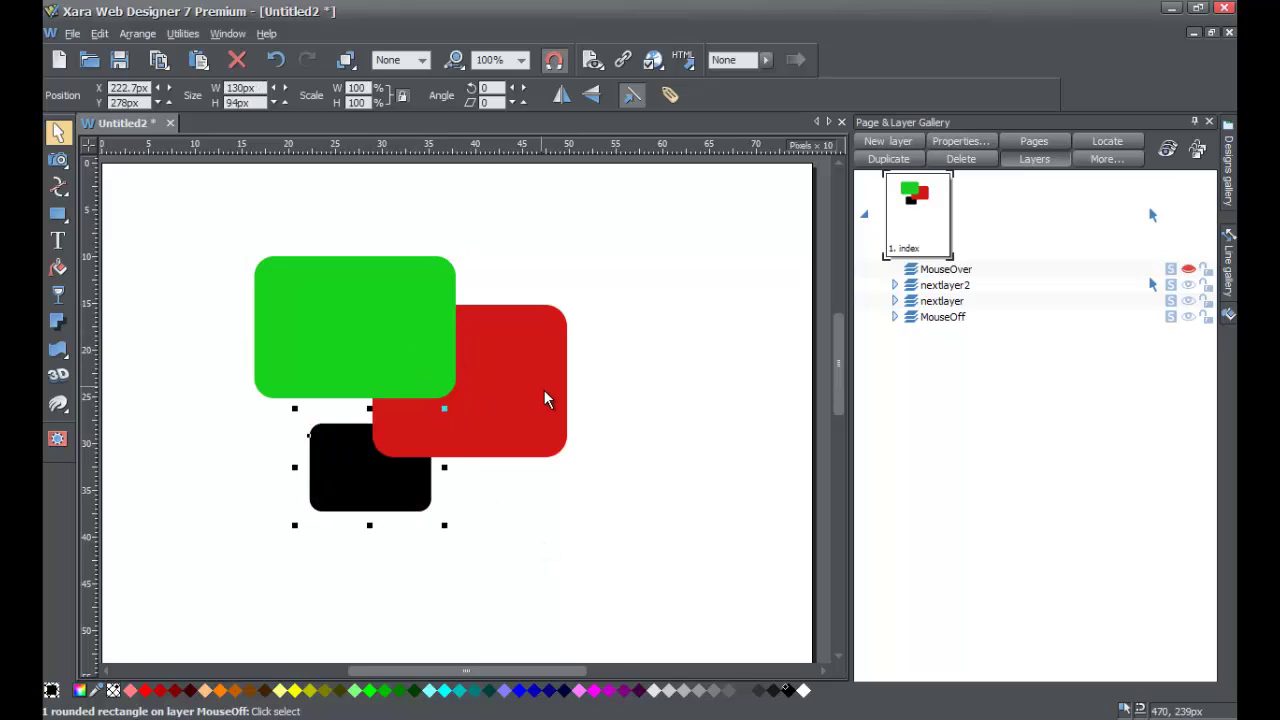
click(370, 490)
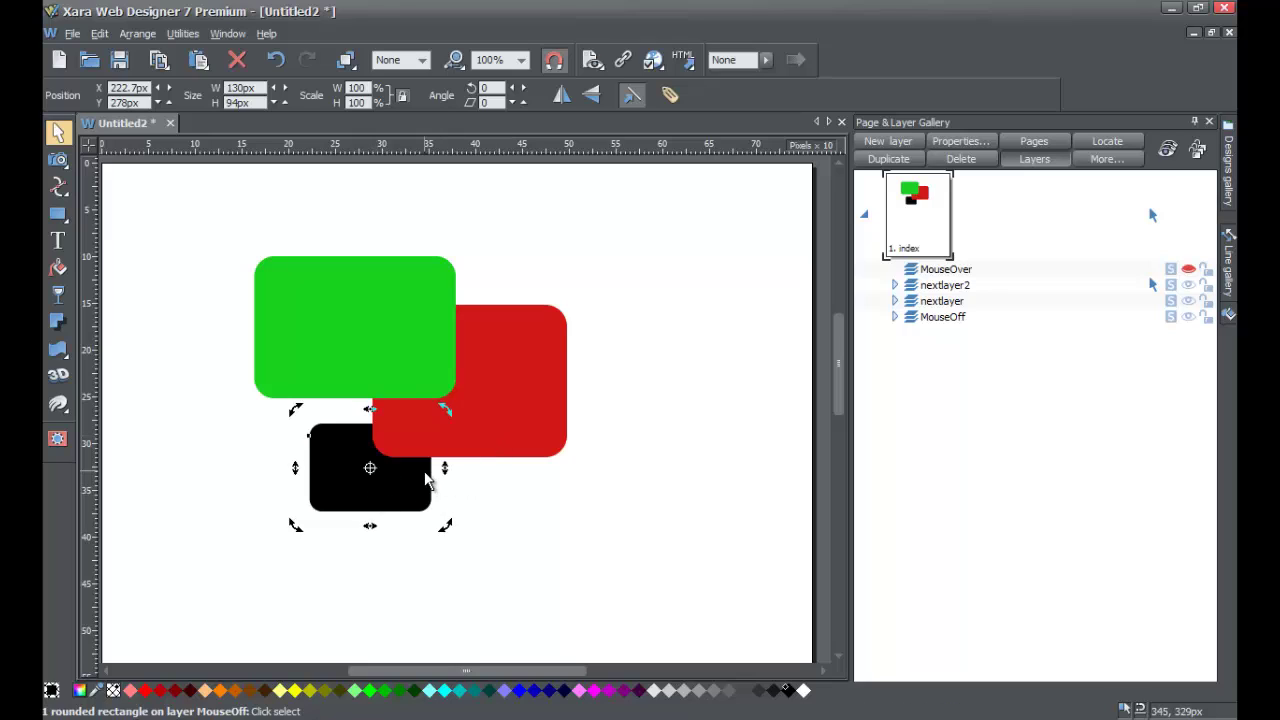
click(588, 440)
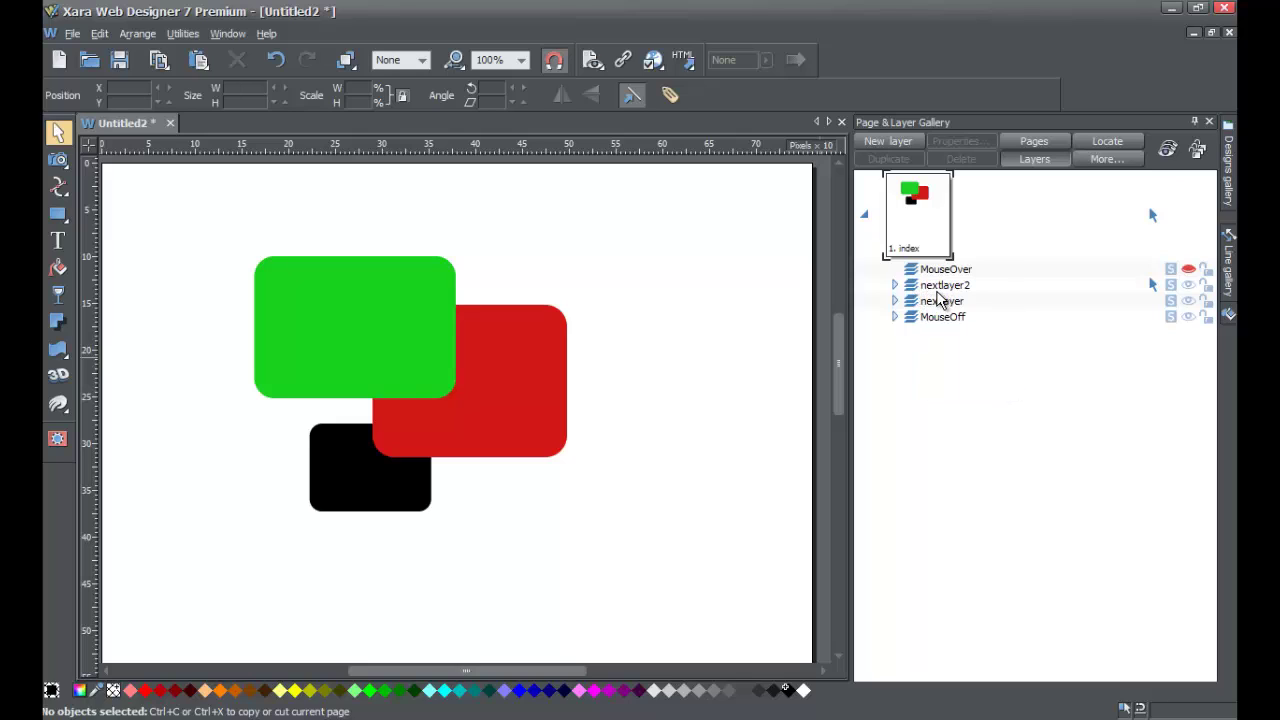
- Move nextlayer2 directly below nextlayer in the layer order, and move the green rectangle down to about Y 183.5 px, over the black one
mouse_move(914, 289)
mouse_move(912, 311)
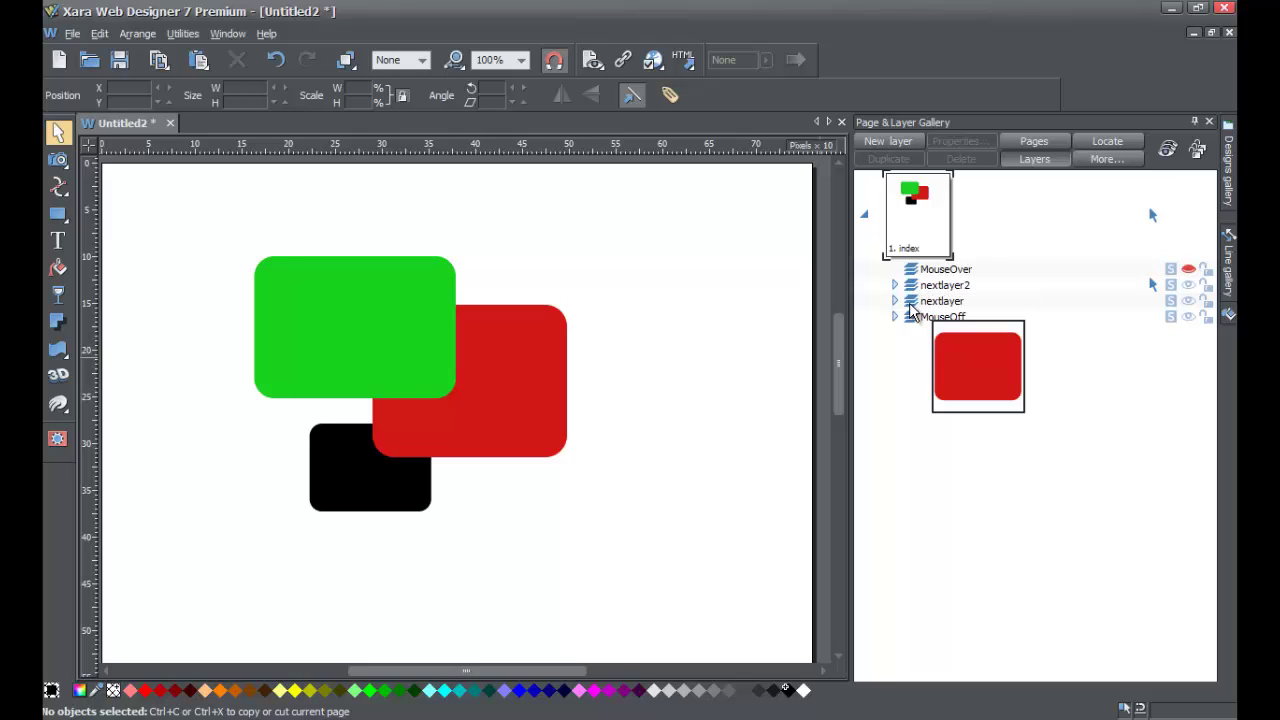
click(940, 286)
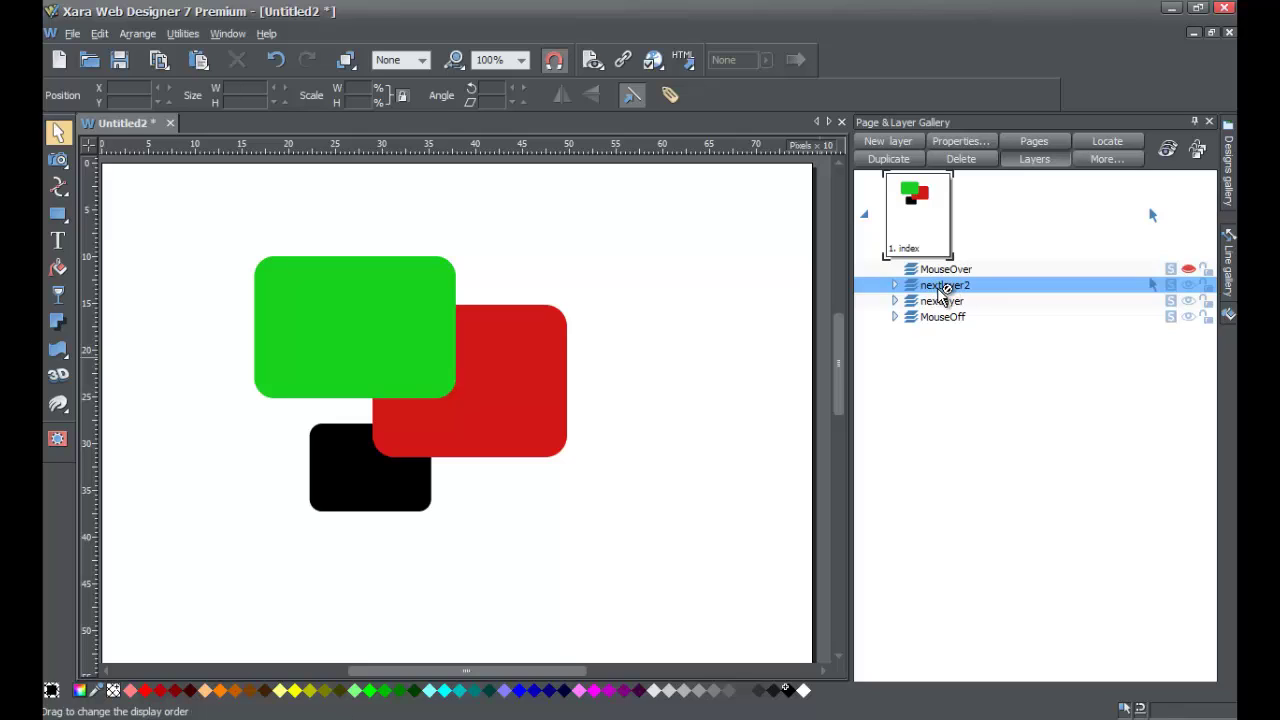
drag(940, 309, 938, 308)
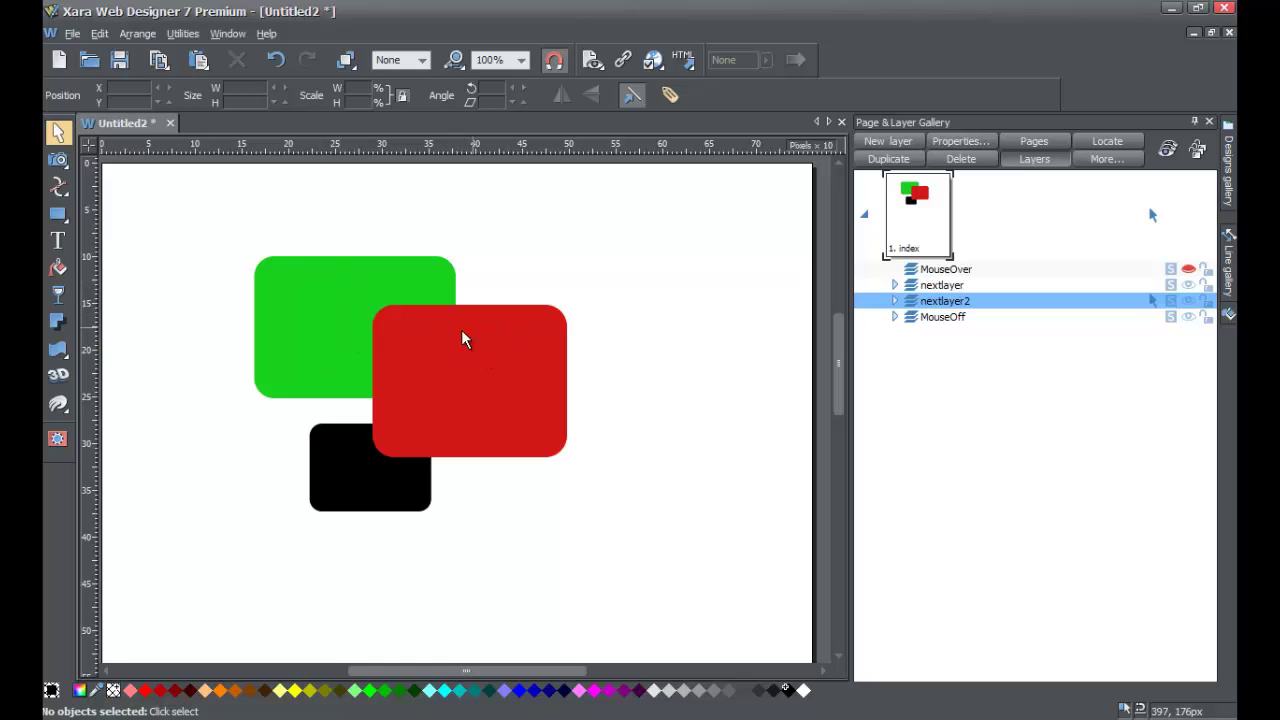
drag(282, 320, 286, 399)
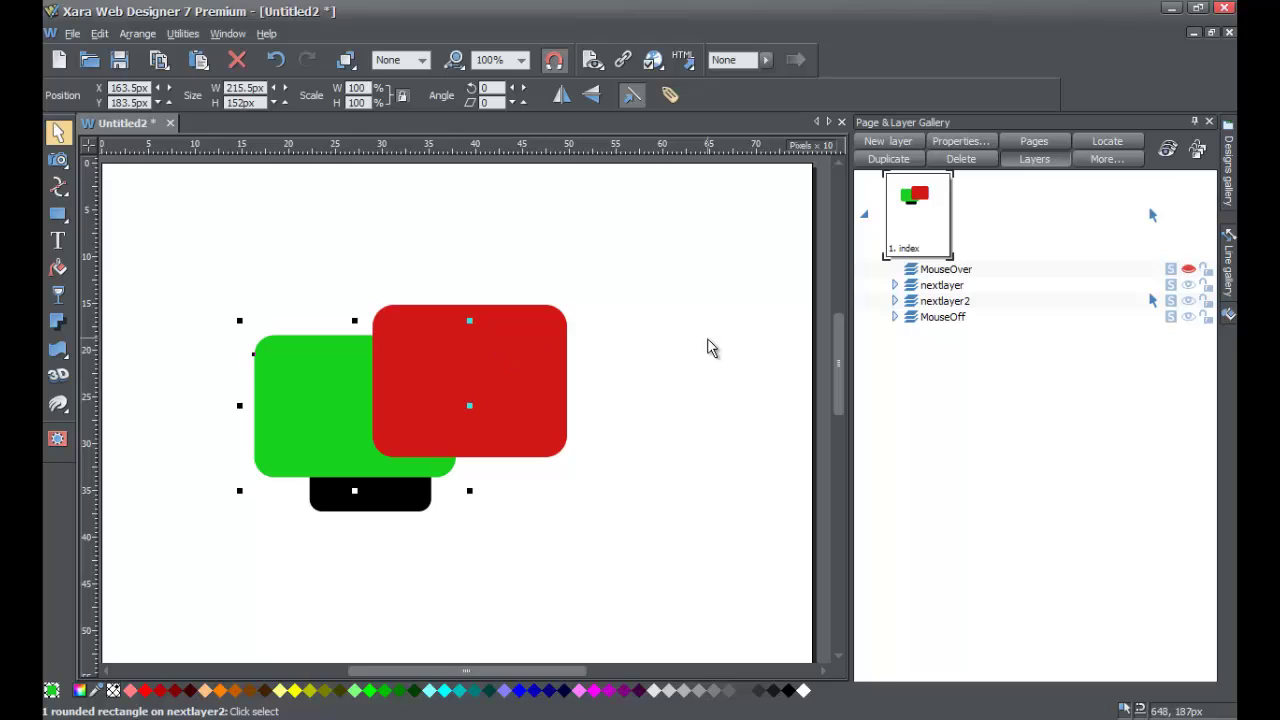
mouse_move(916, 307)
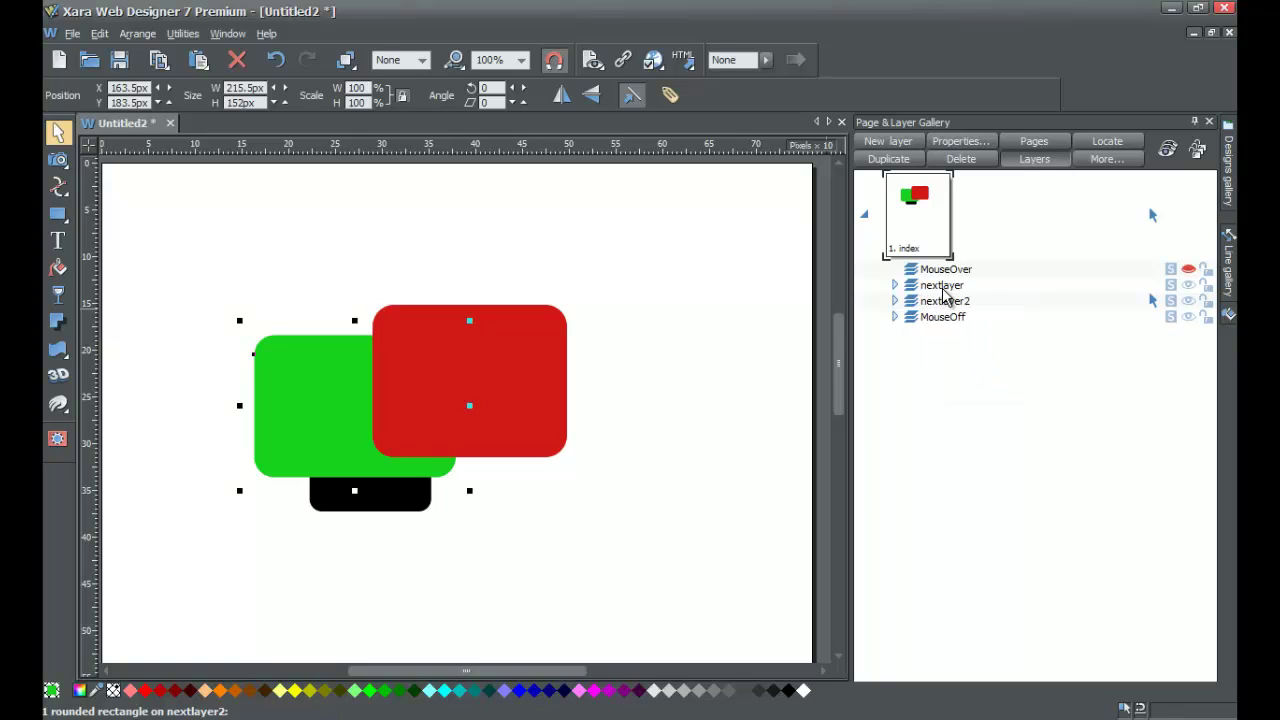
- Delete nextlayer together with the red rectangle on it, and undo the deletion
click(940, 289)
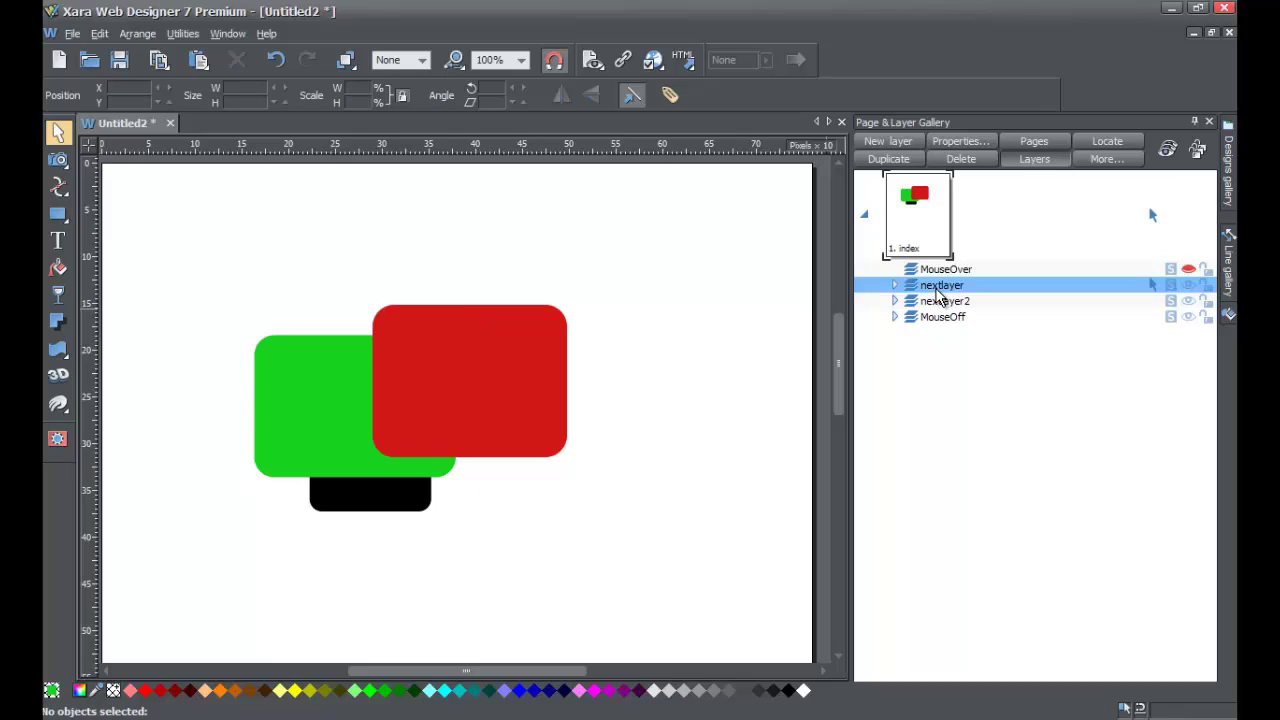
click(982, 168)
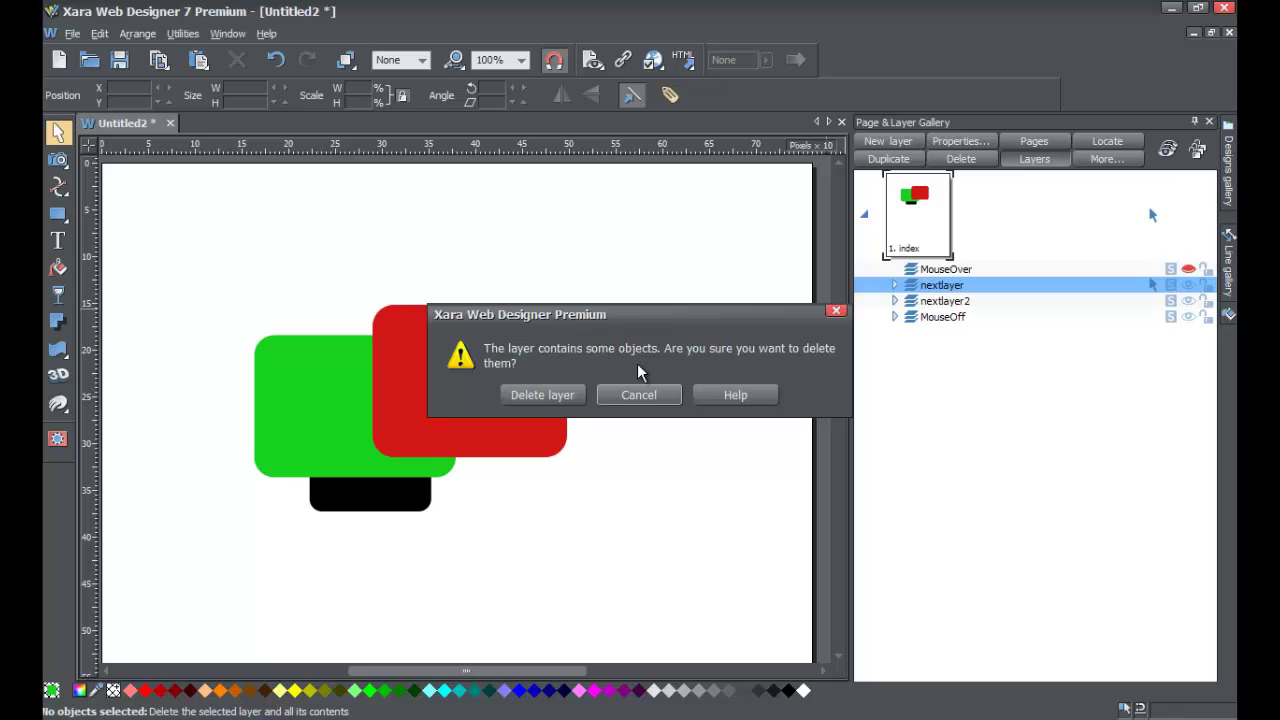
drag(577, 324, 751, 397)
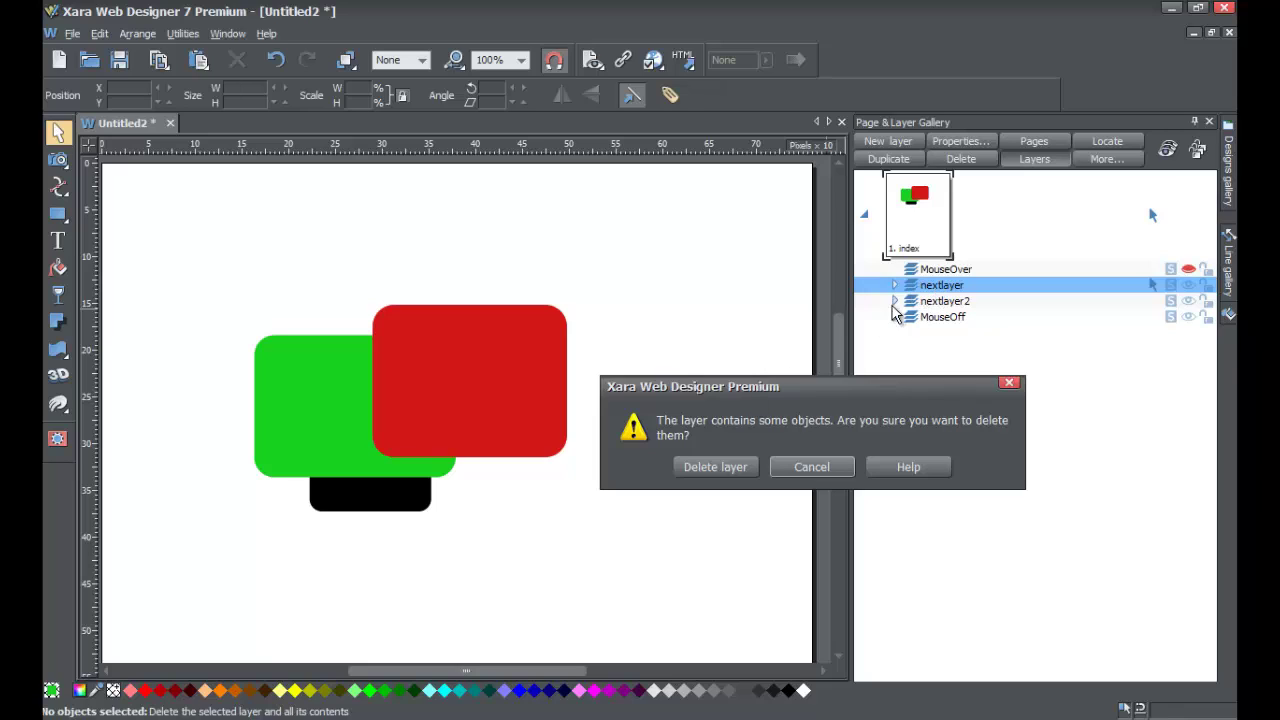
click(718, 465)
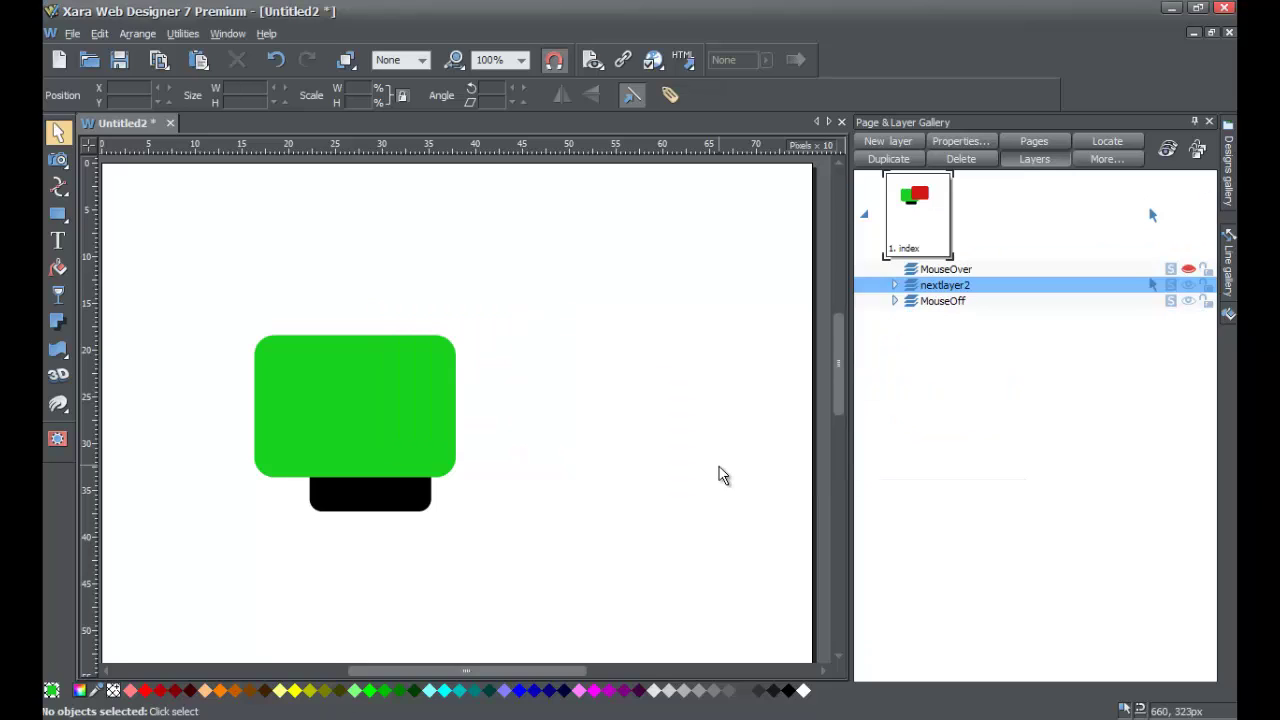
click(270, 61)
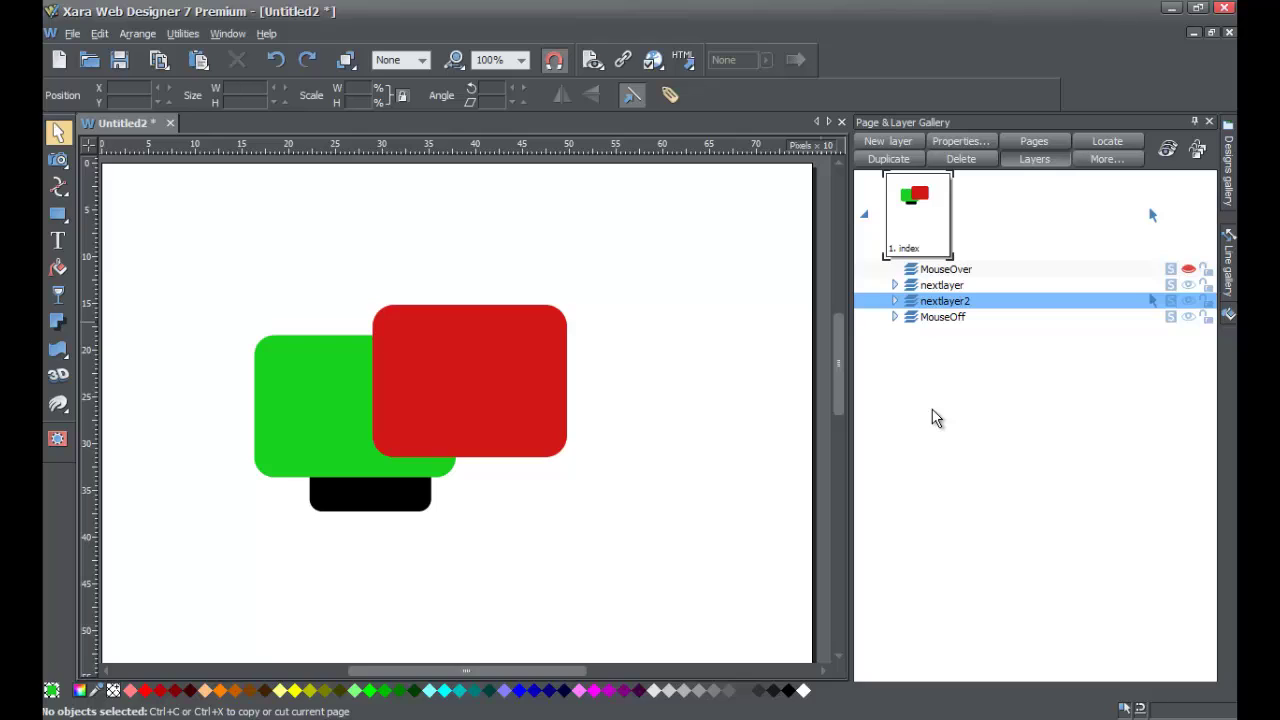
- Delete nextlayer and its red rectangle, confirming the removal of the layer's objects
mouse_move(918, 308)
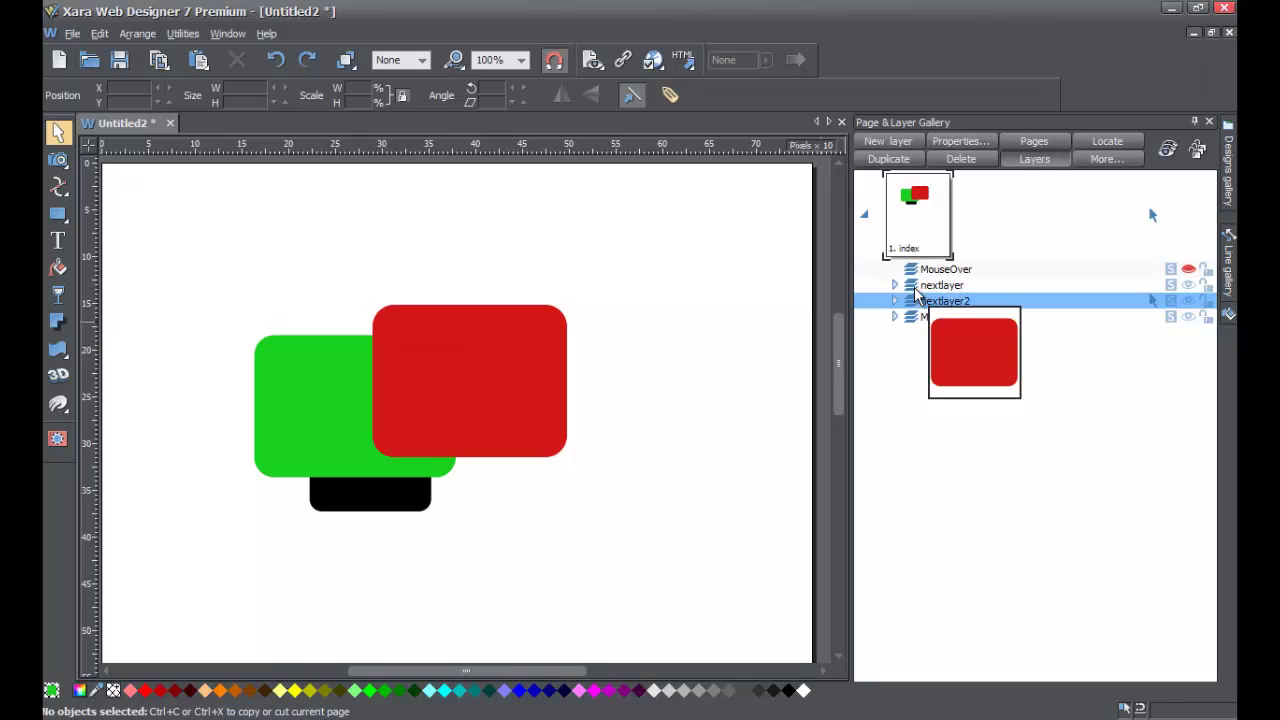
click(915, 289)
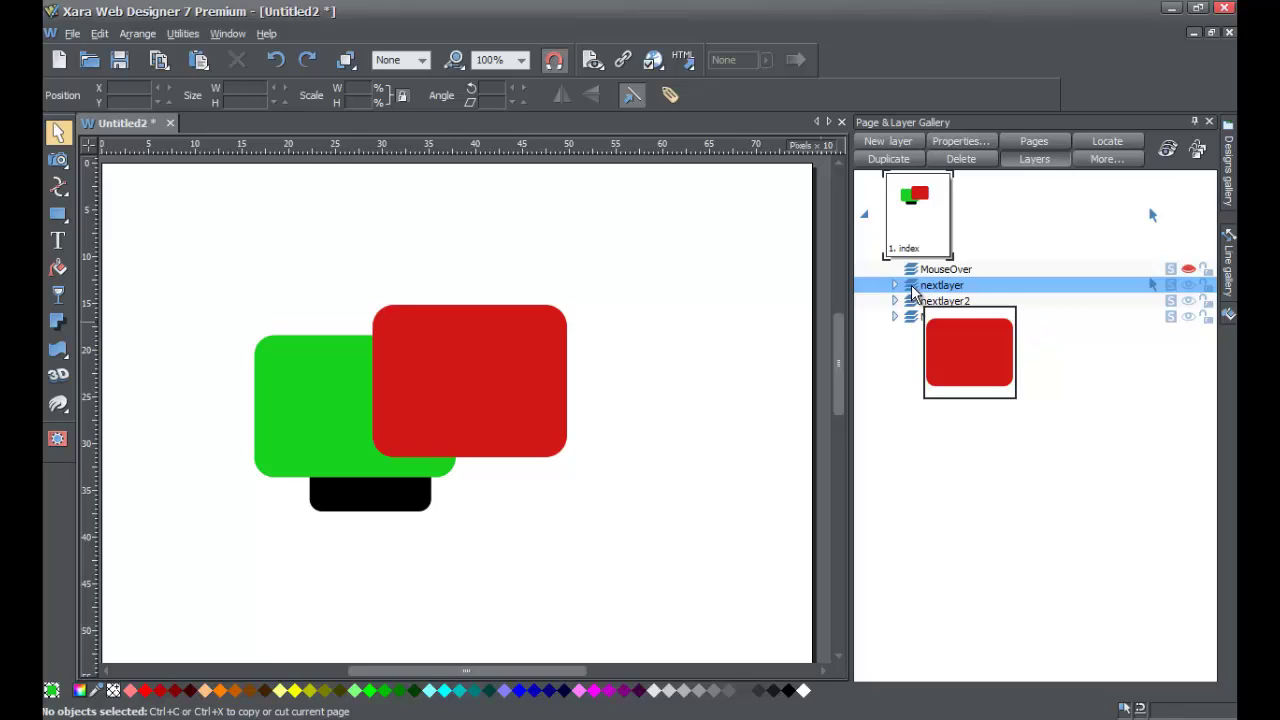
right_click(913, 290)
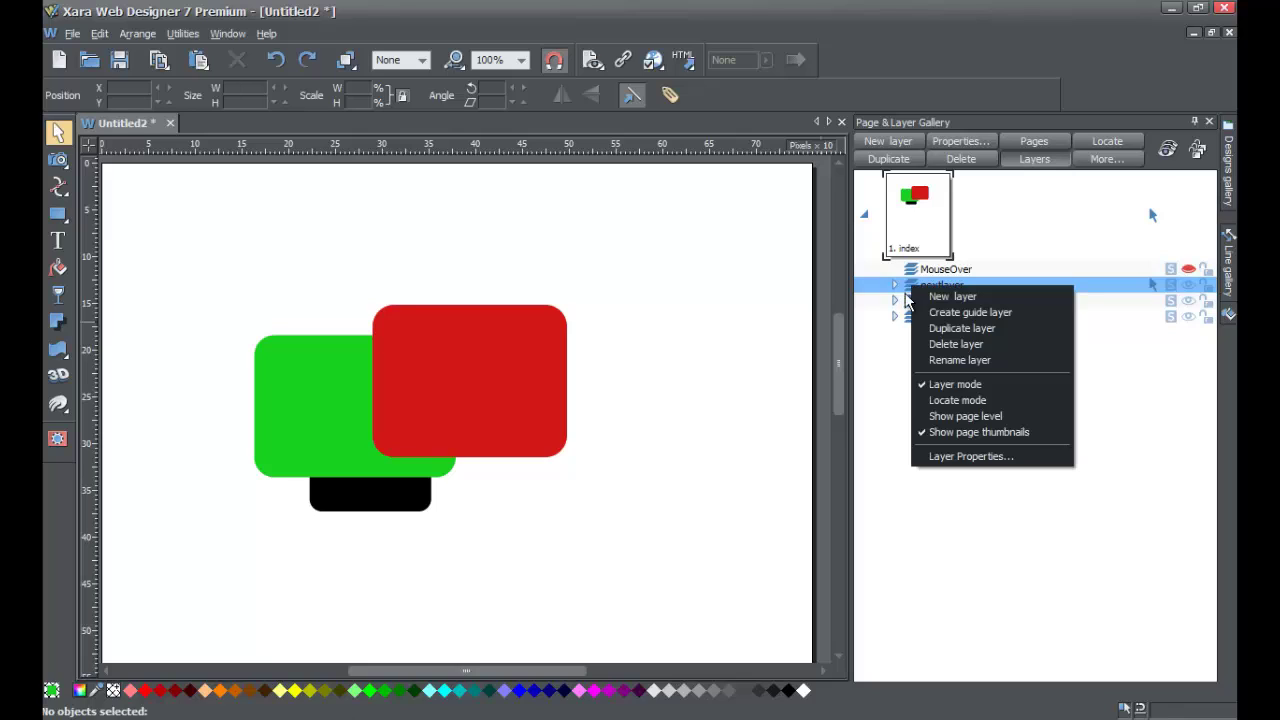
click(870, 356)
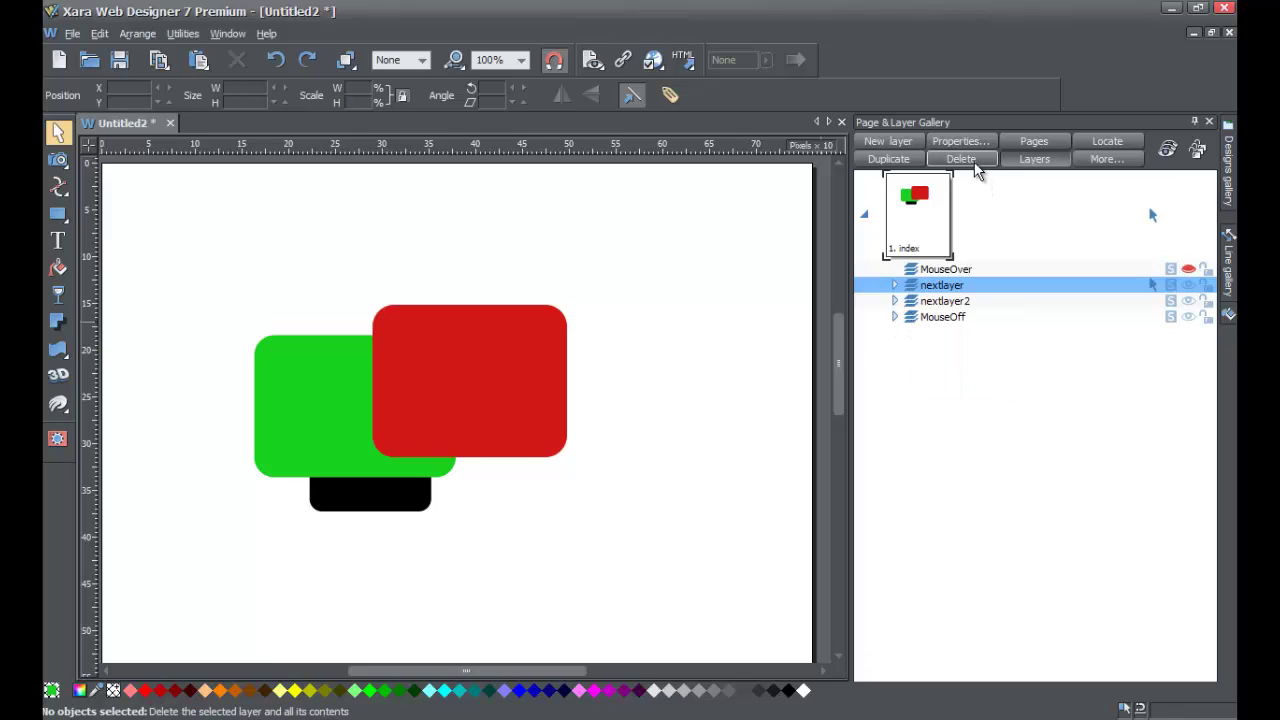
right_click(922, 290)
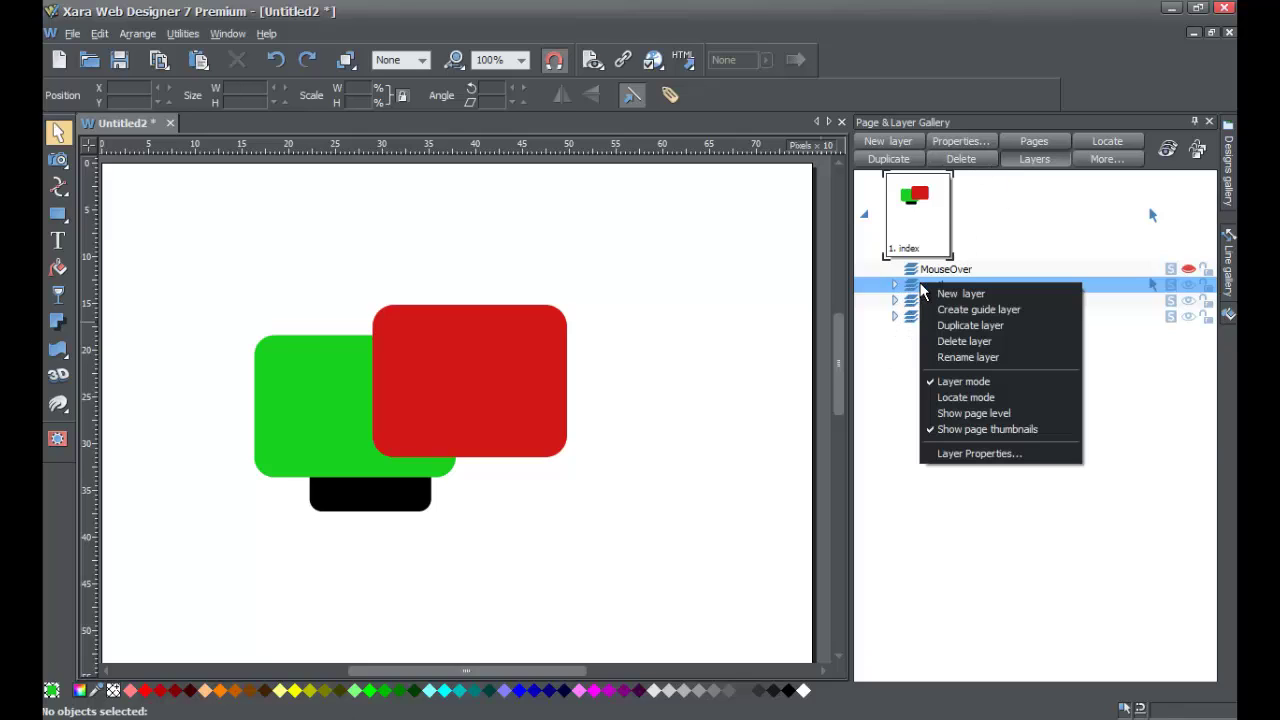
click(955, 342)
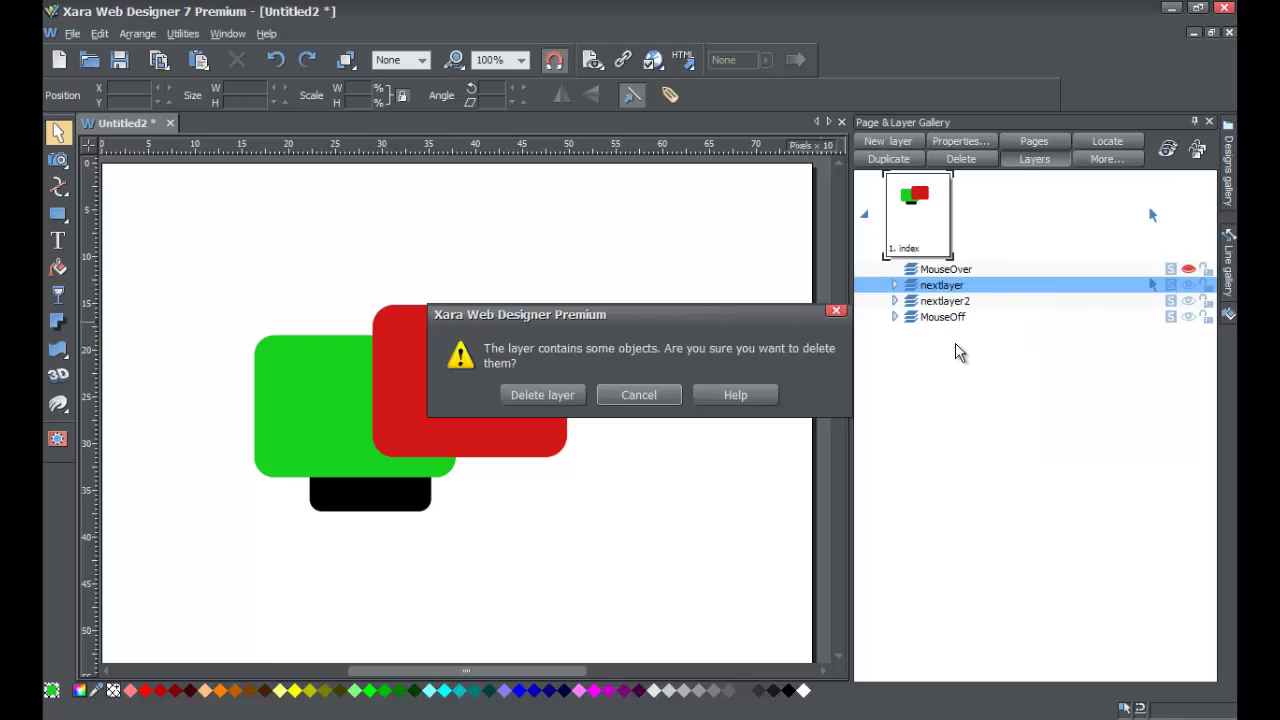
click(562, 396)
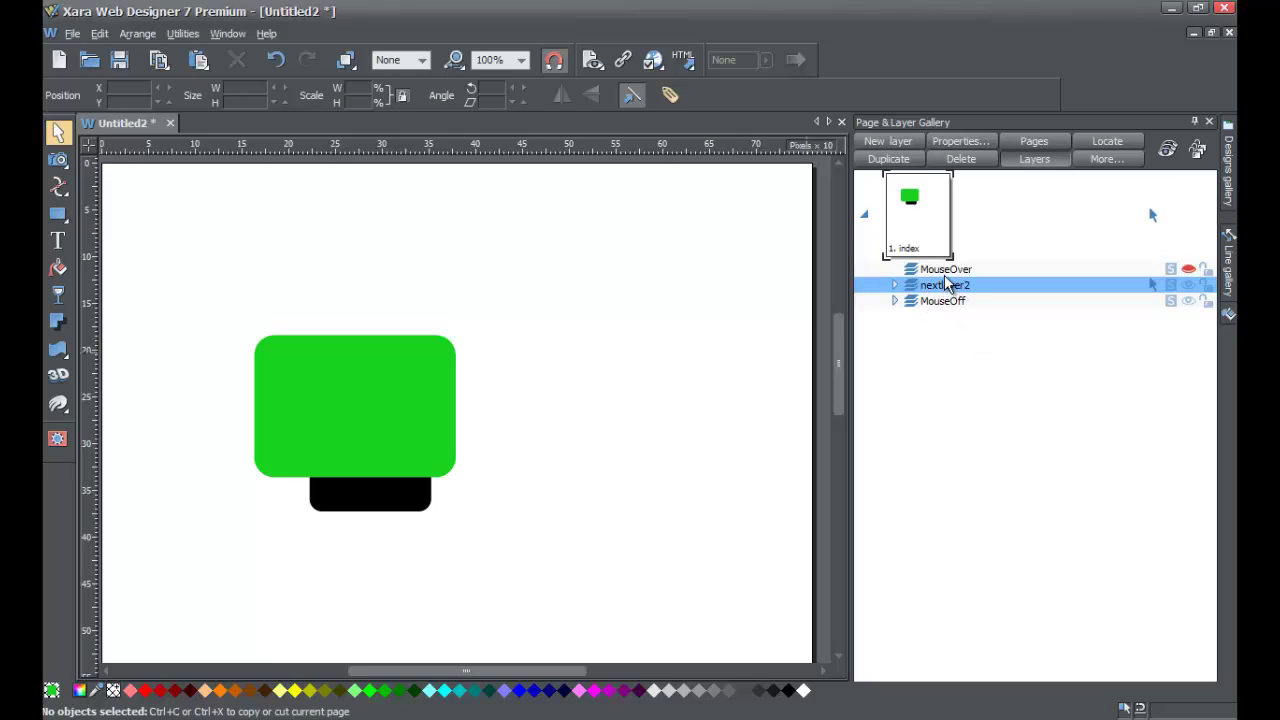
- Expand nextlayer2 to view the objects inside it, and collapse it again
click(894, 285)
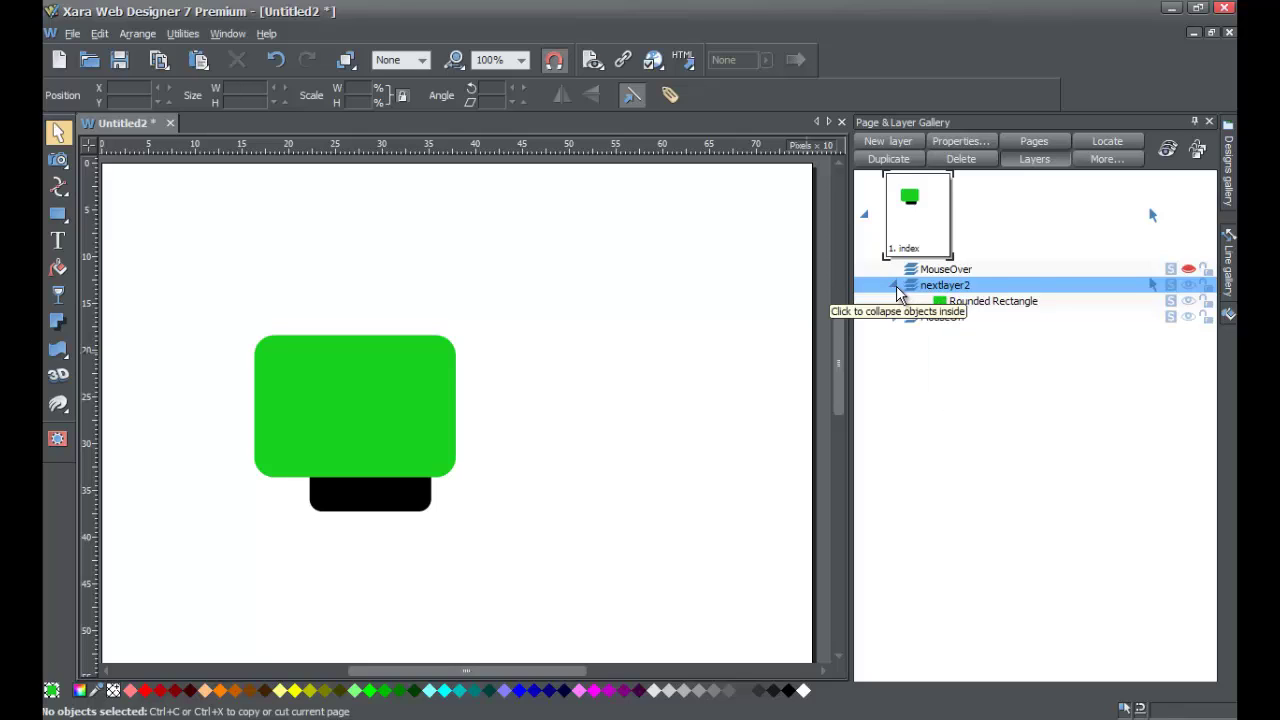
click(895, 286)
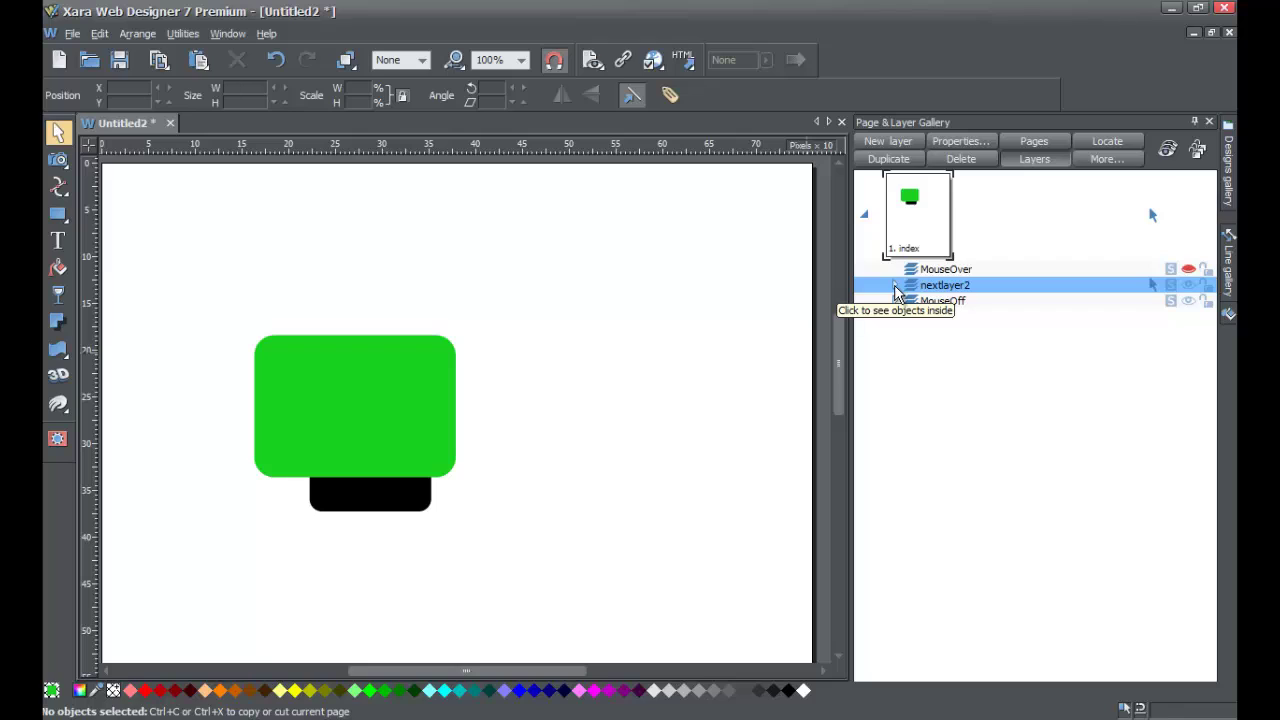
click(895, 286)
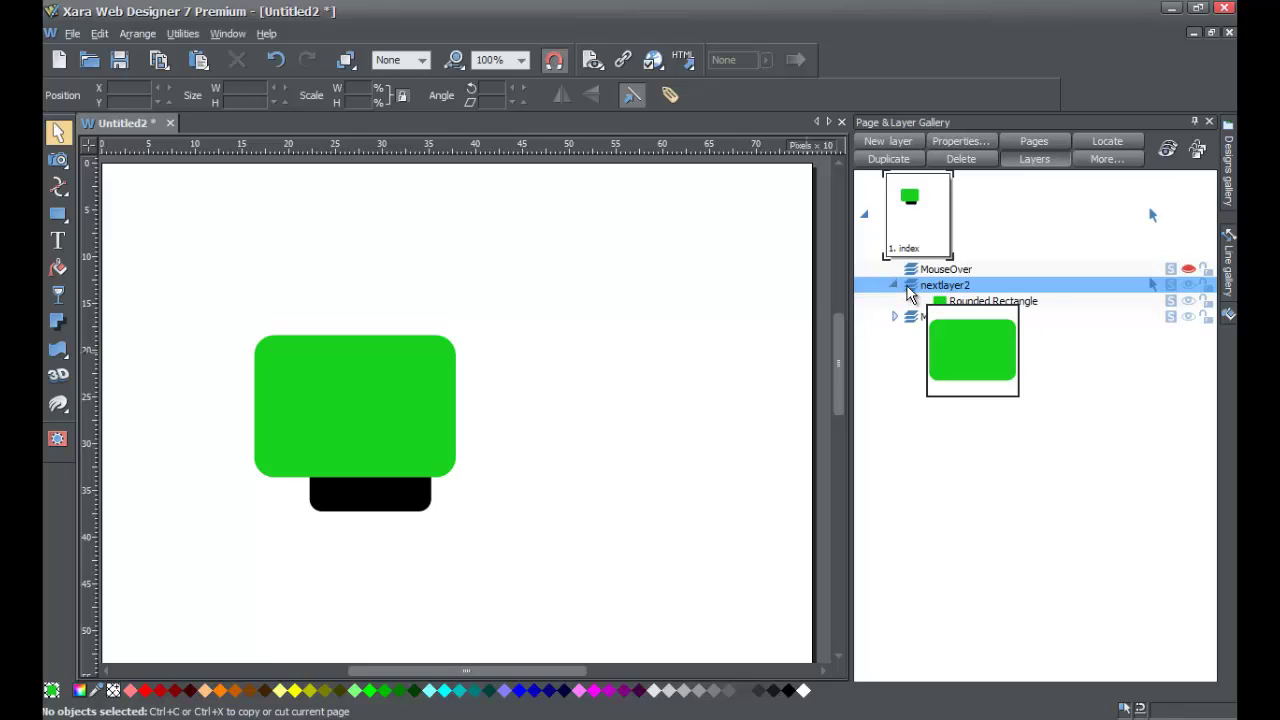
click(895, 286)
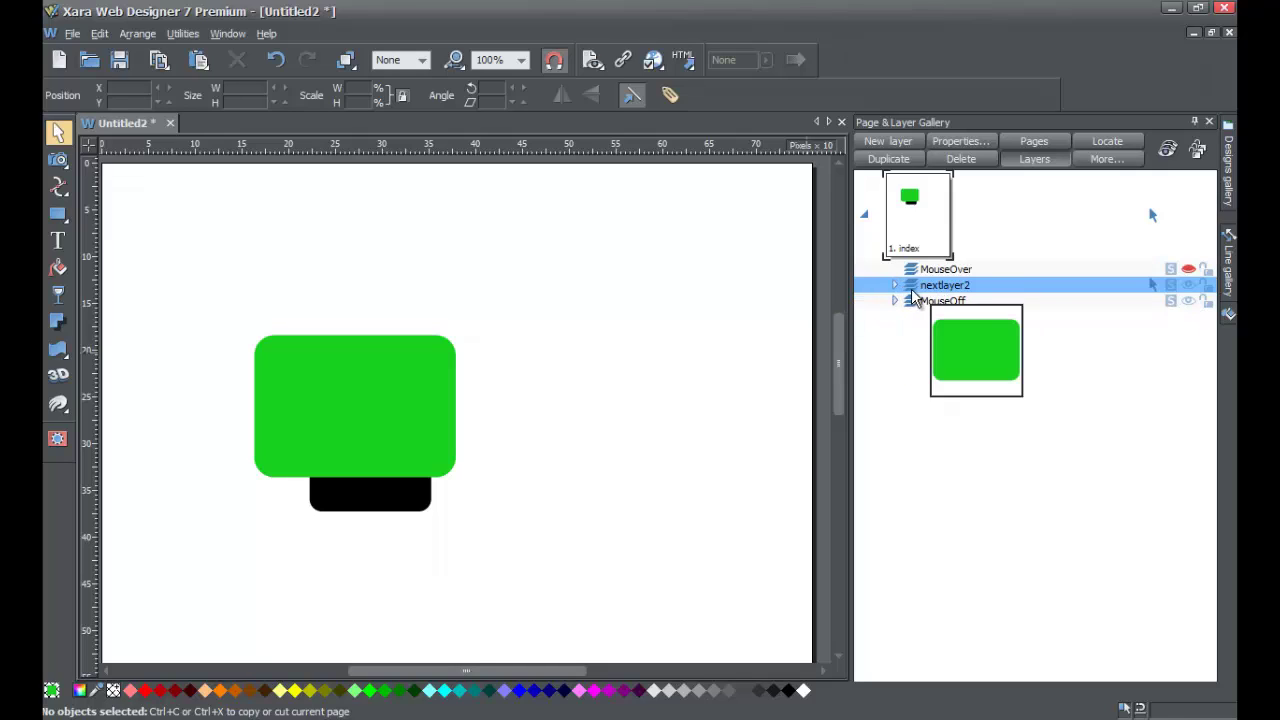
click(895, 286)
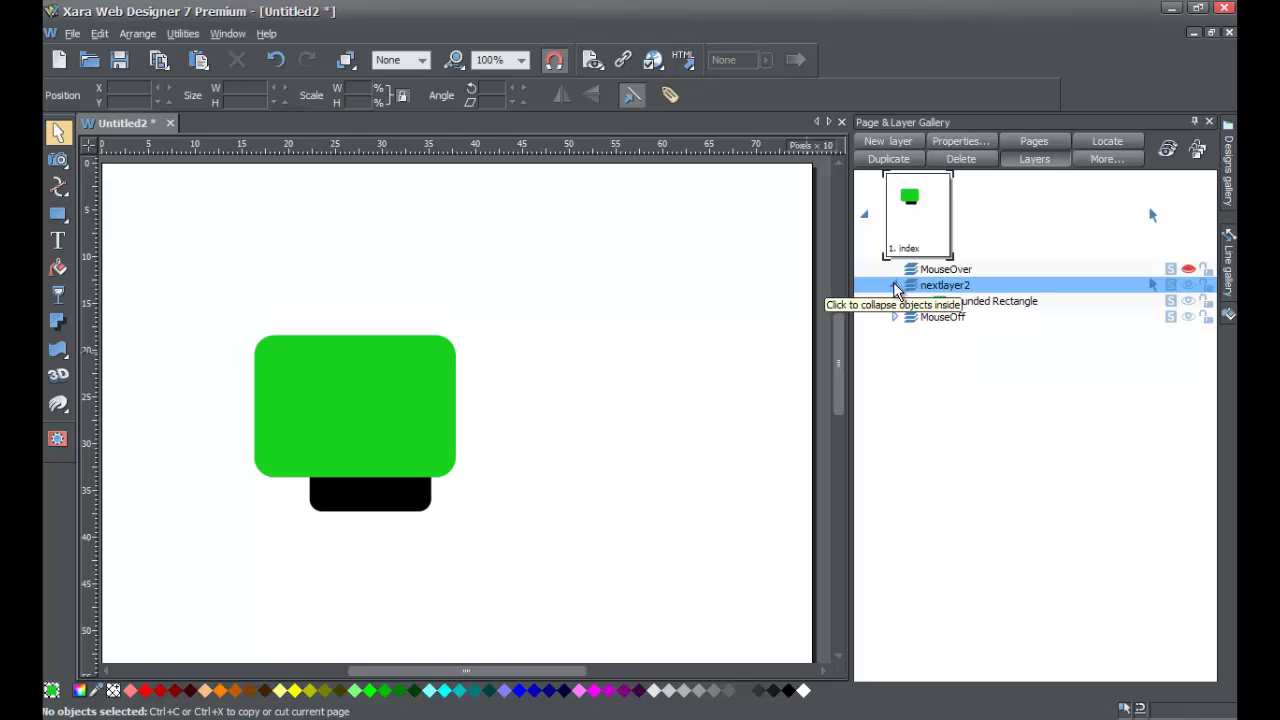
click(895, 286)
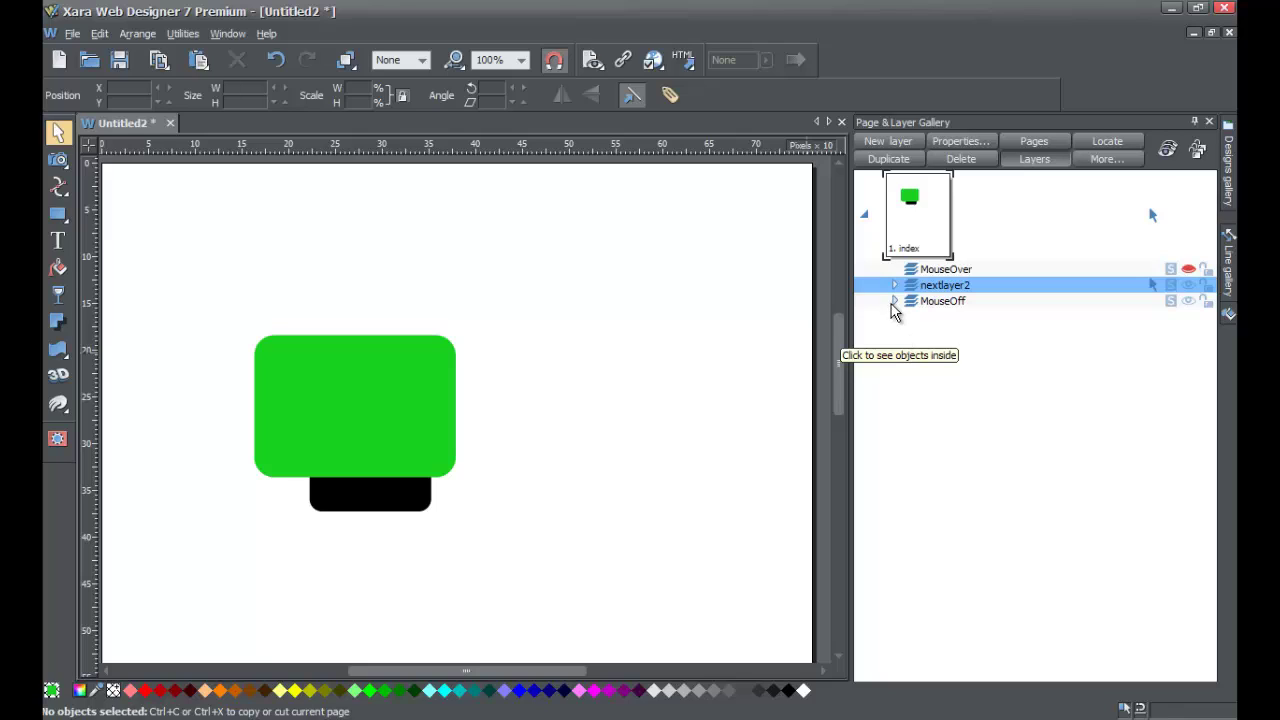
- Add a new page after the index page, and delete that new page again
click(865, 215)
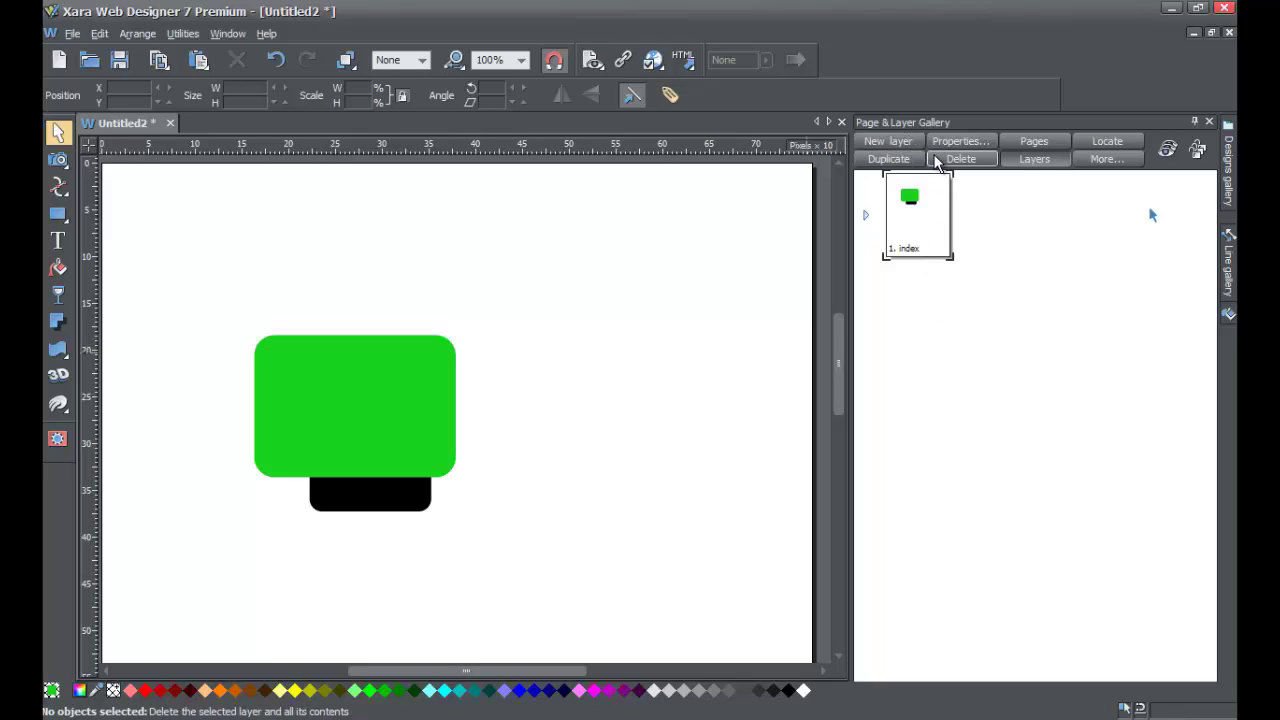
click(941, 208)
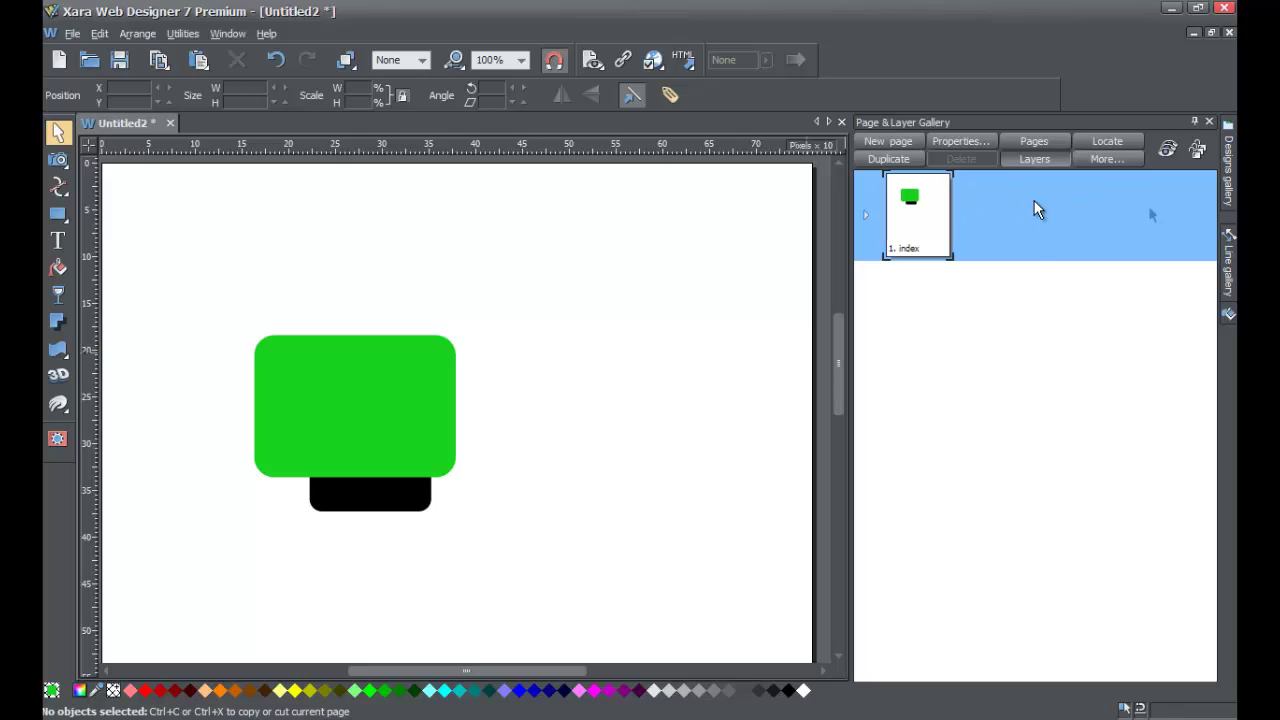
click(893, 145)
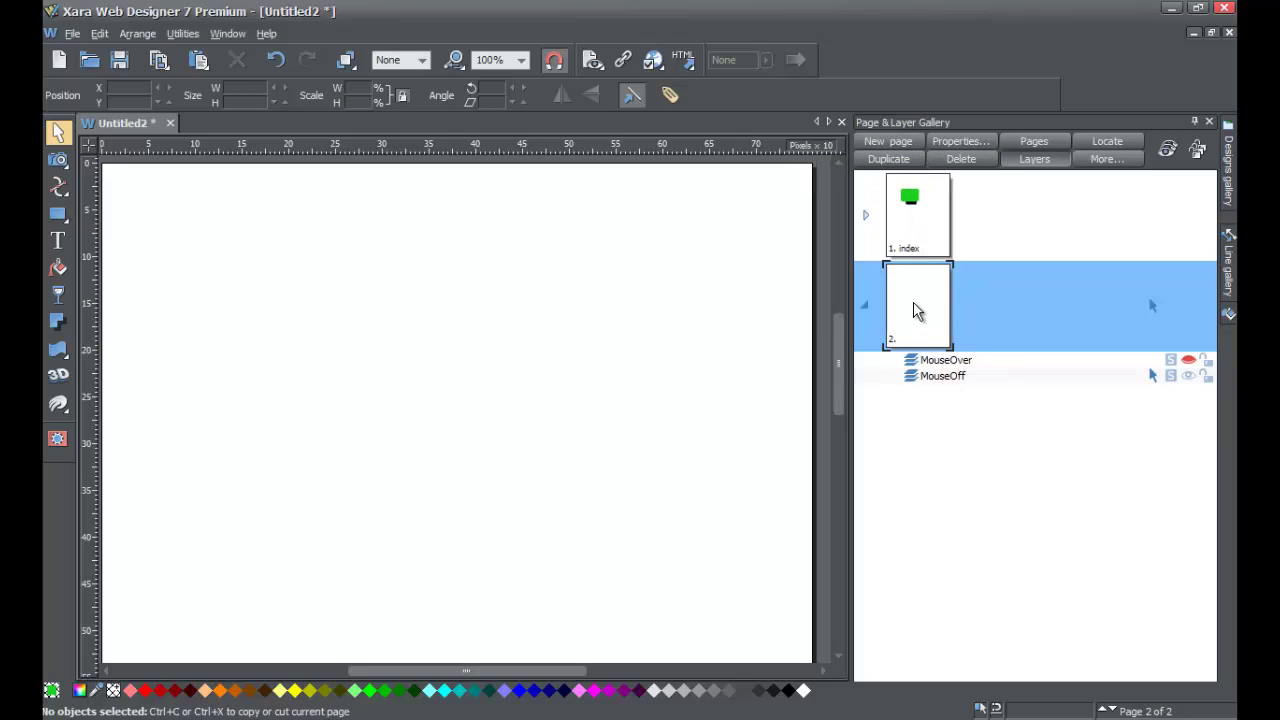
click(866, 306)
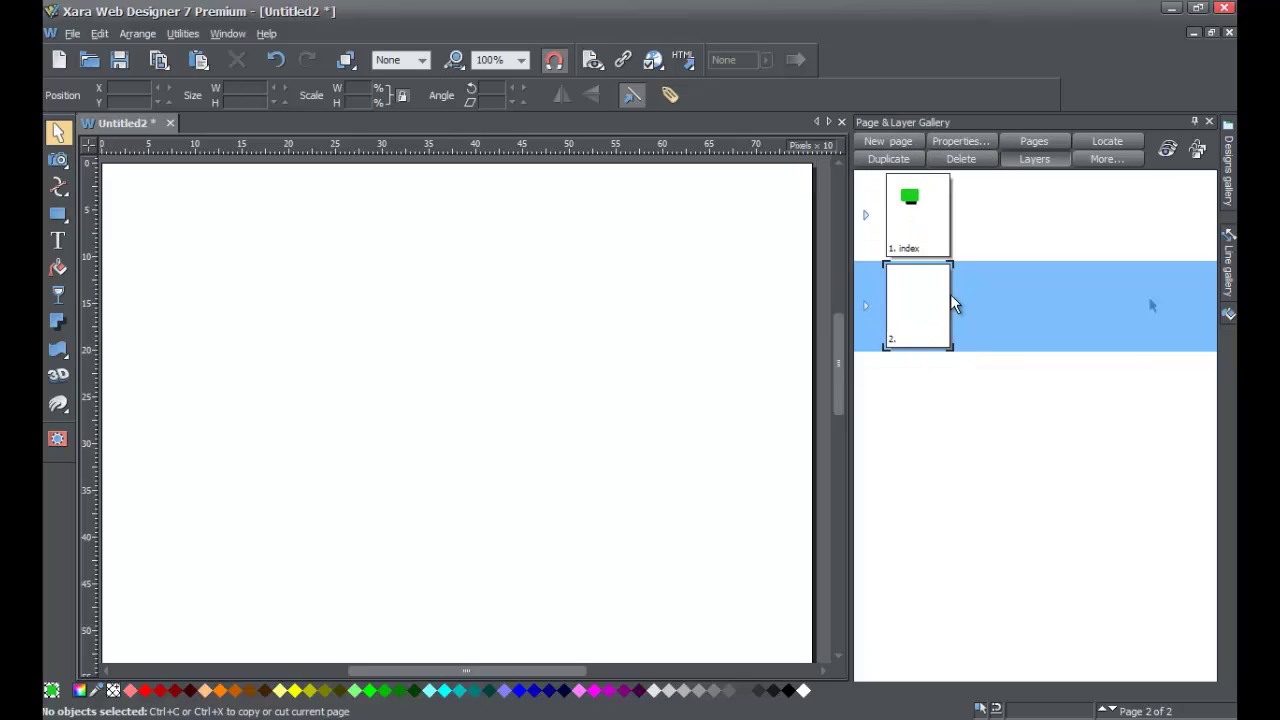
click(866, 306)
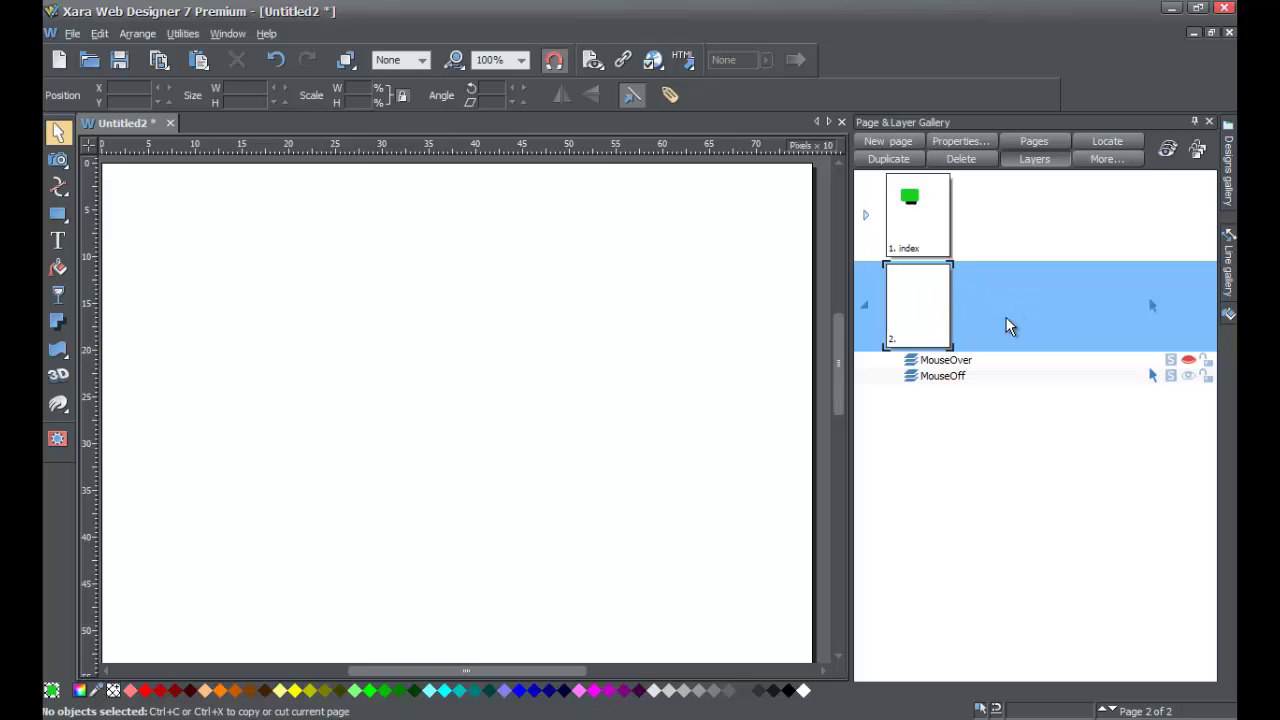
click(962, 162)
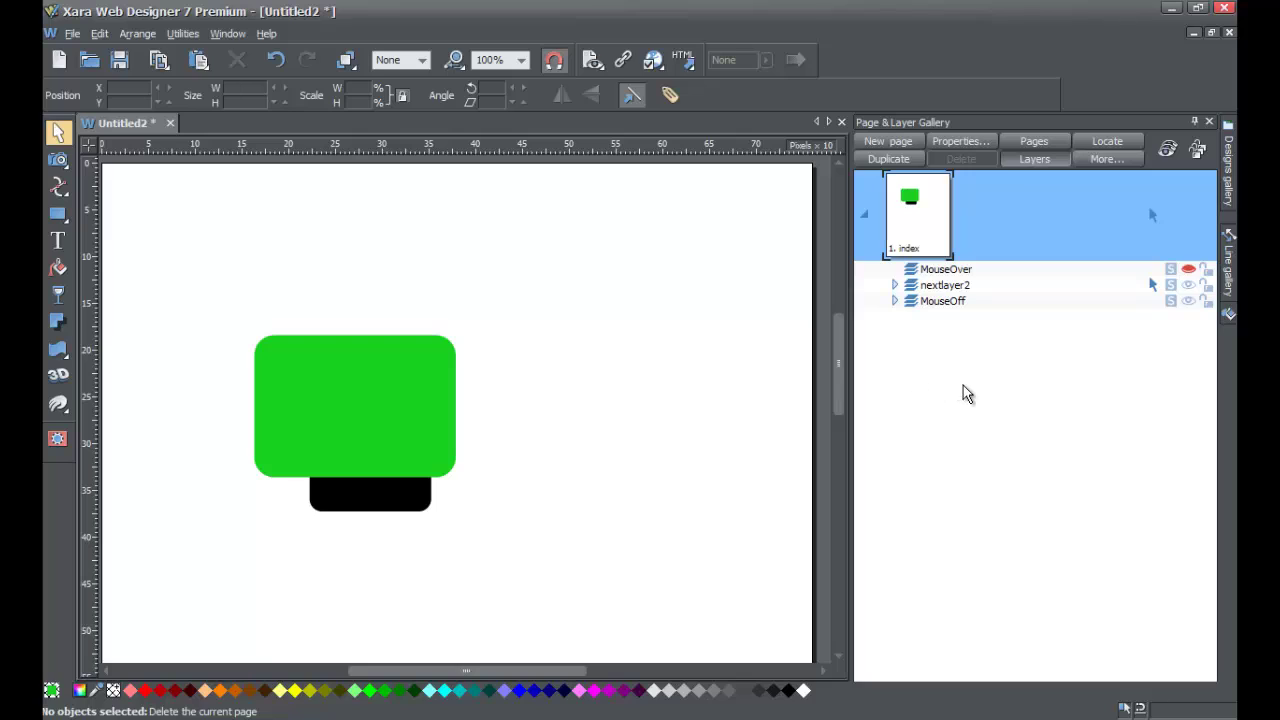
- Check the index page's layers and leave its layer list collapsed
click(865, 213)
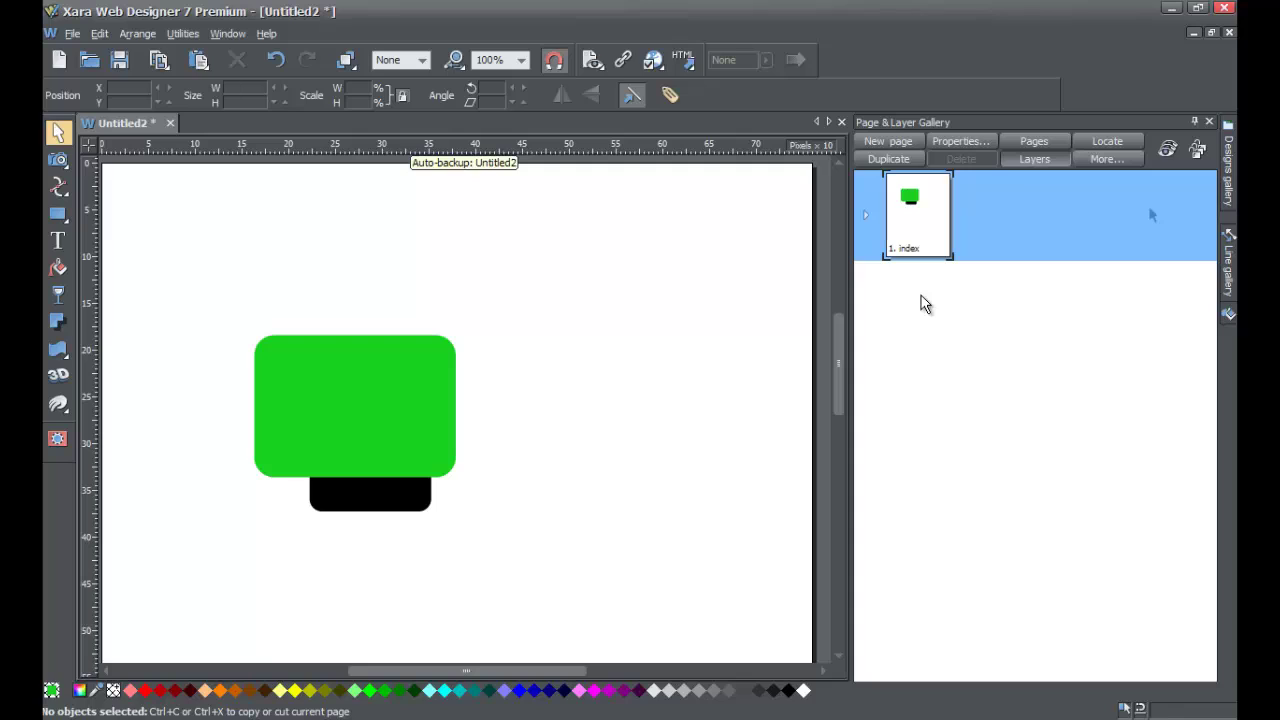
click(867, 215)
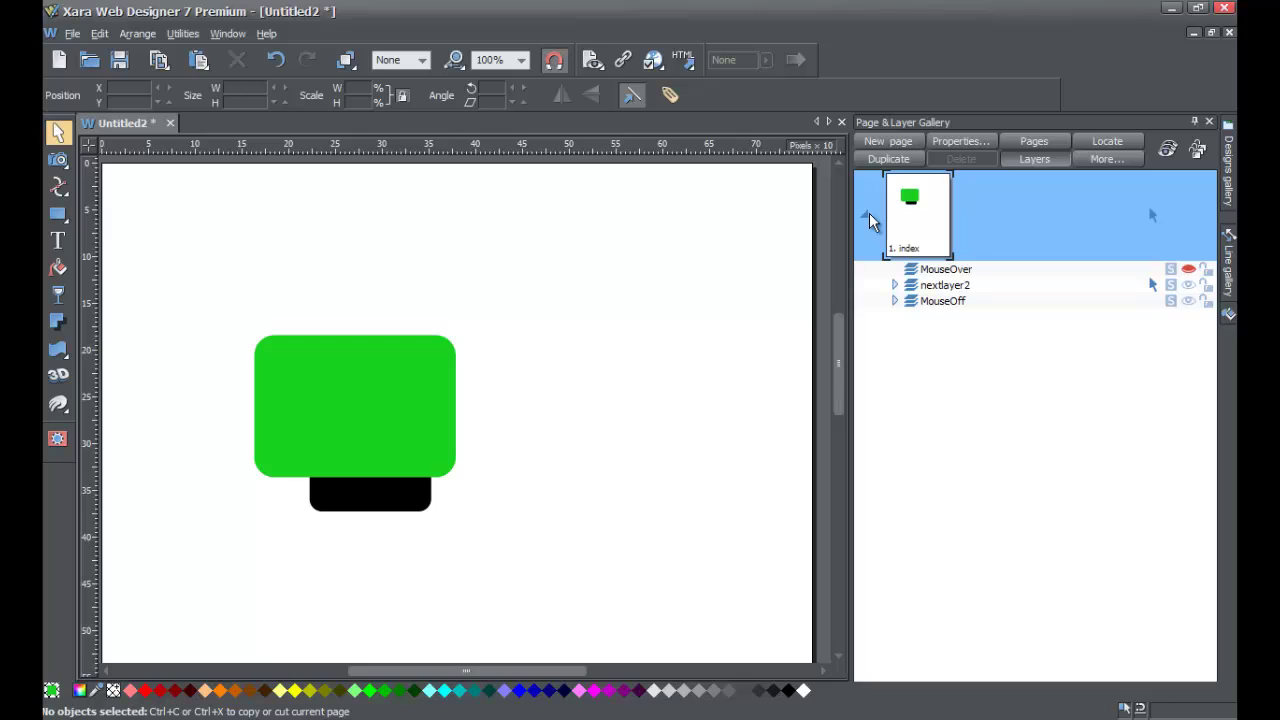
click(866, 216)
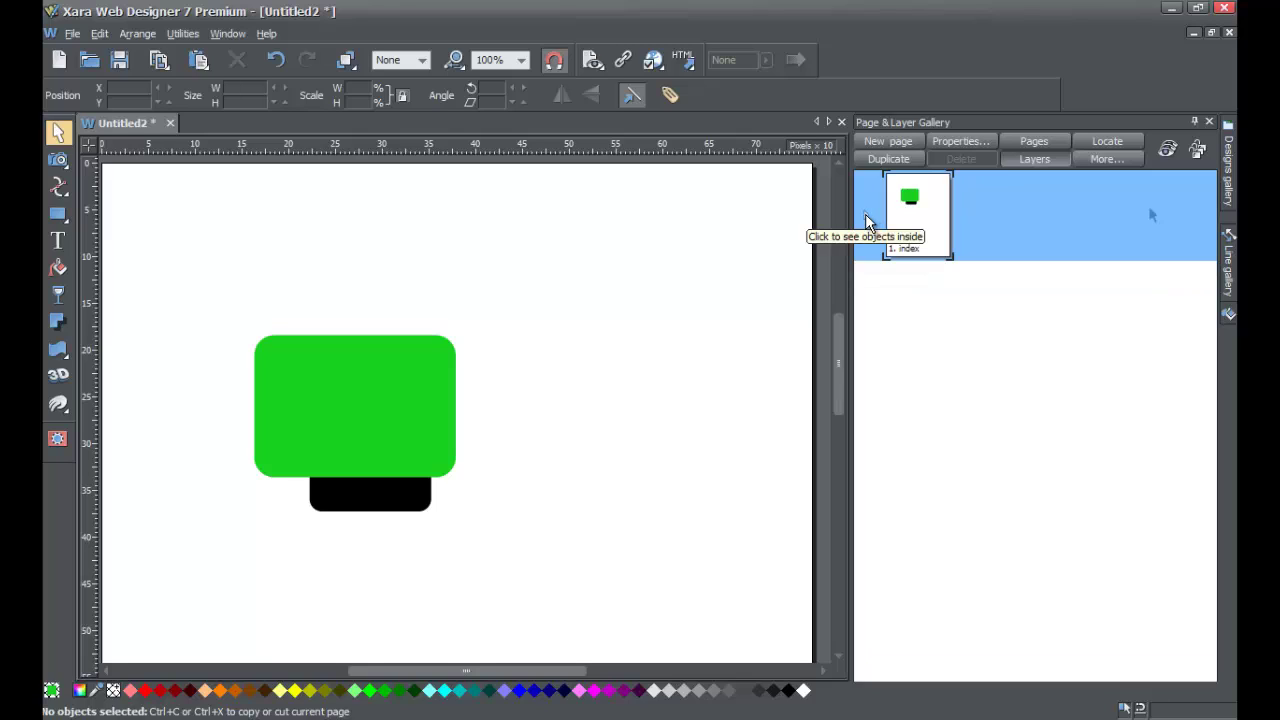